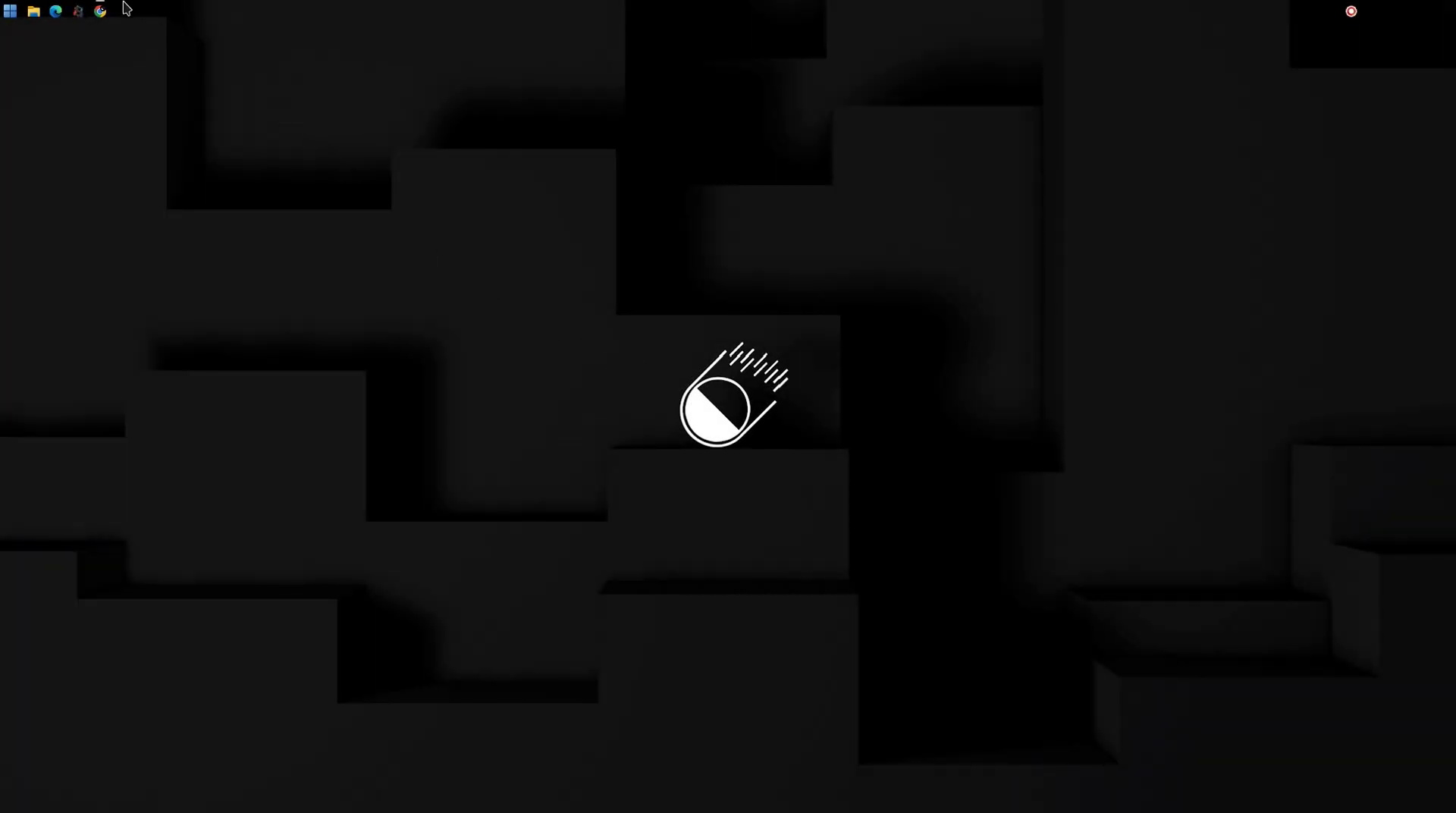
Open Chrome and load cometrbx.xyz in a new tab
click(100, 11)
click(201, 36)
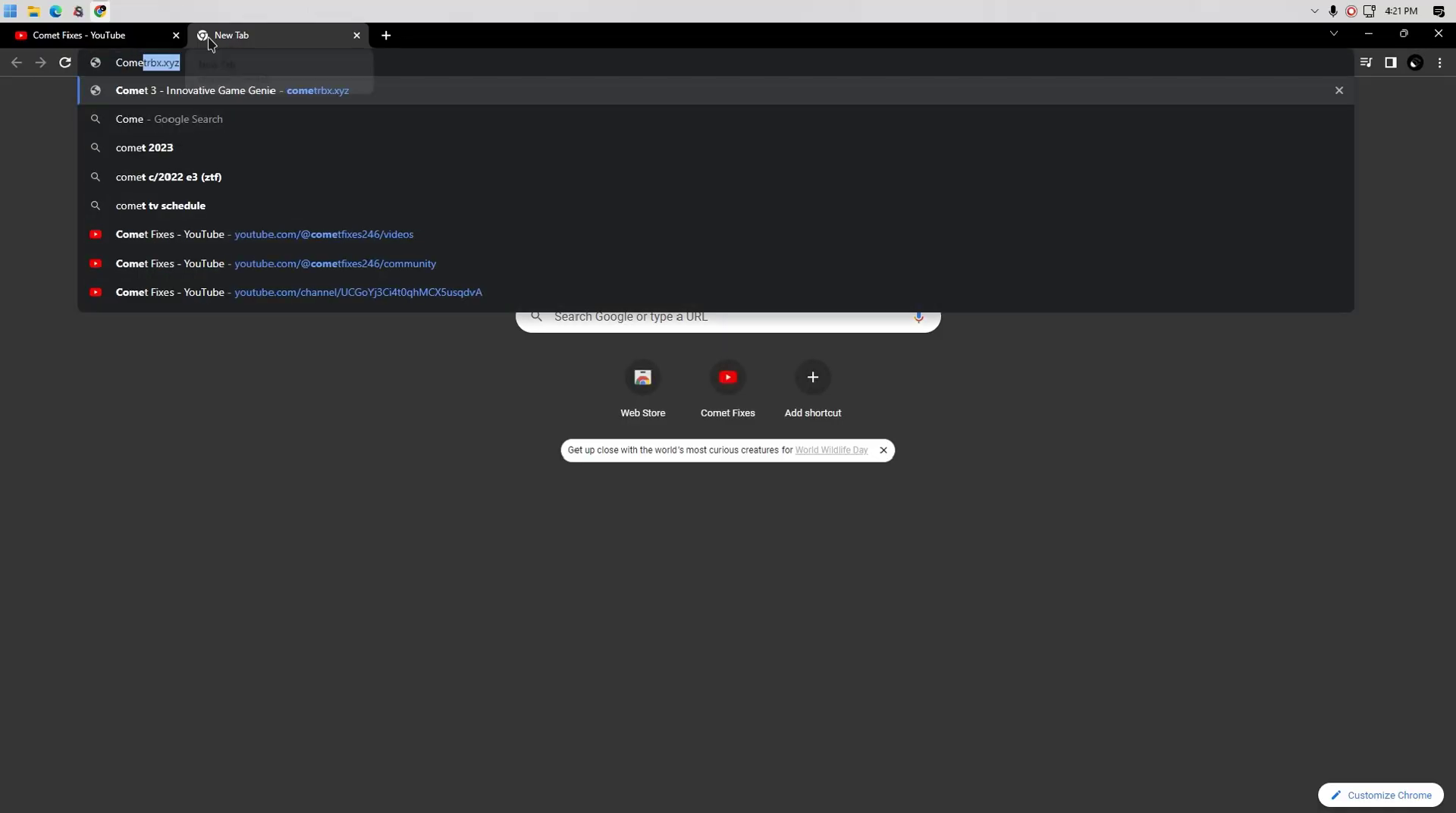
text(x.xyz)
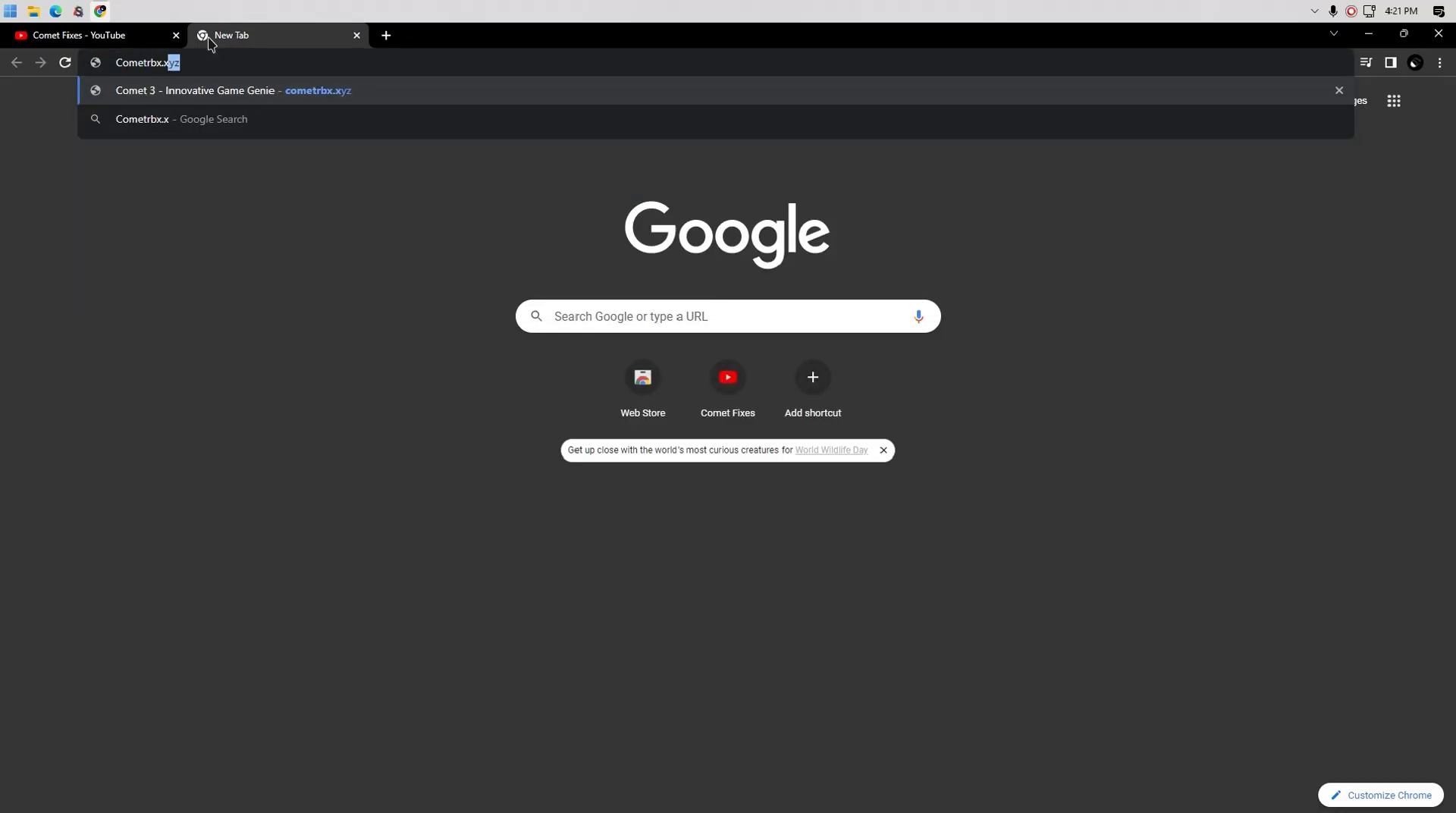
key(Return)
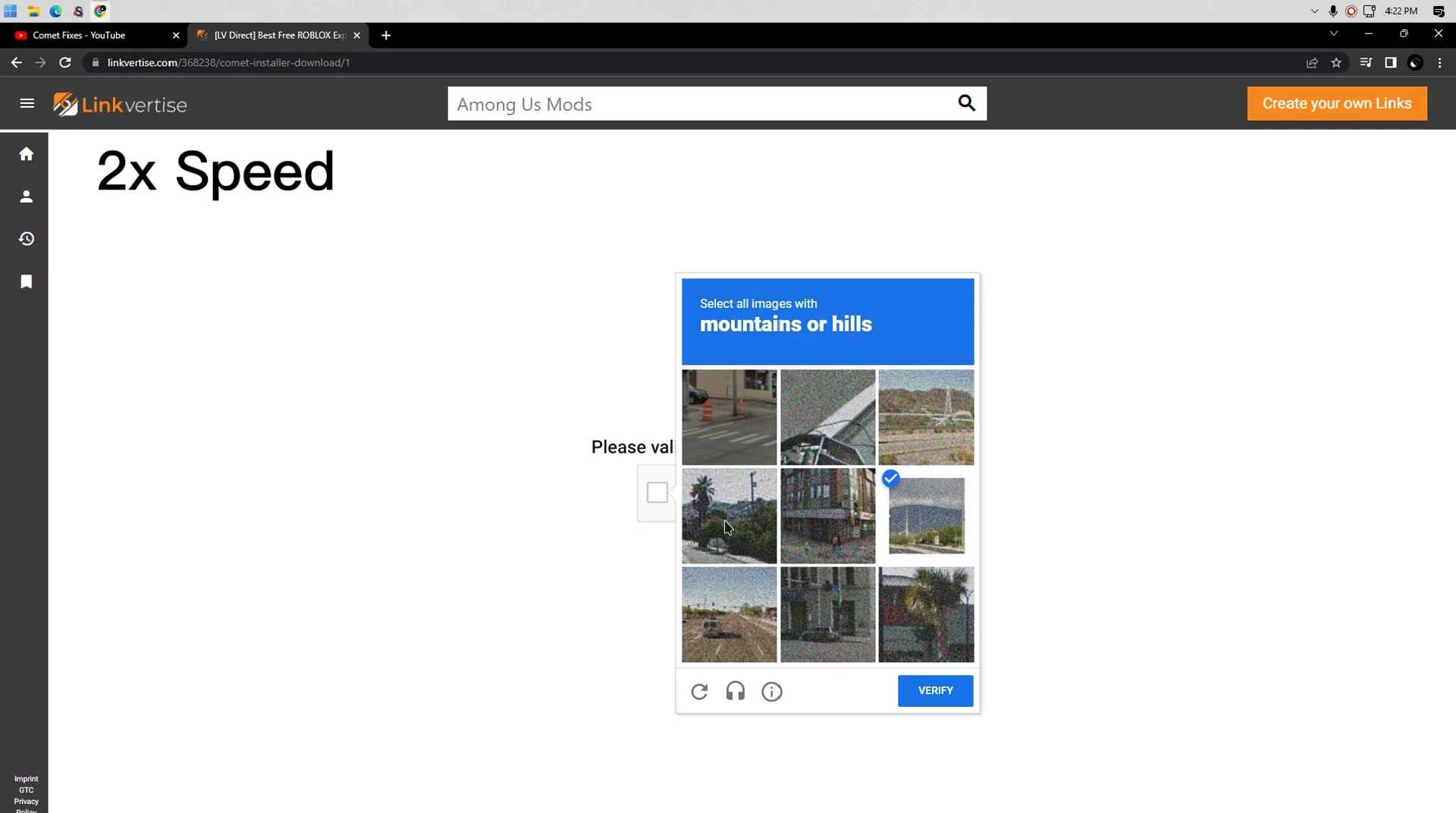
Complete the robot check by selecting the remaining images with mountains or hills and verifying the selection
click(727, 527)
click(926, 417)
click(924, 693)
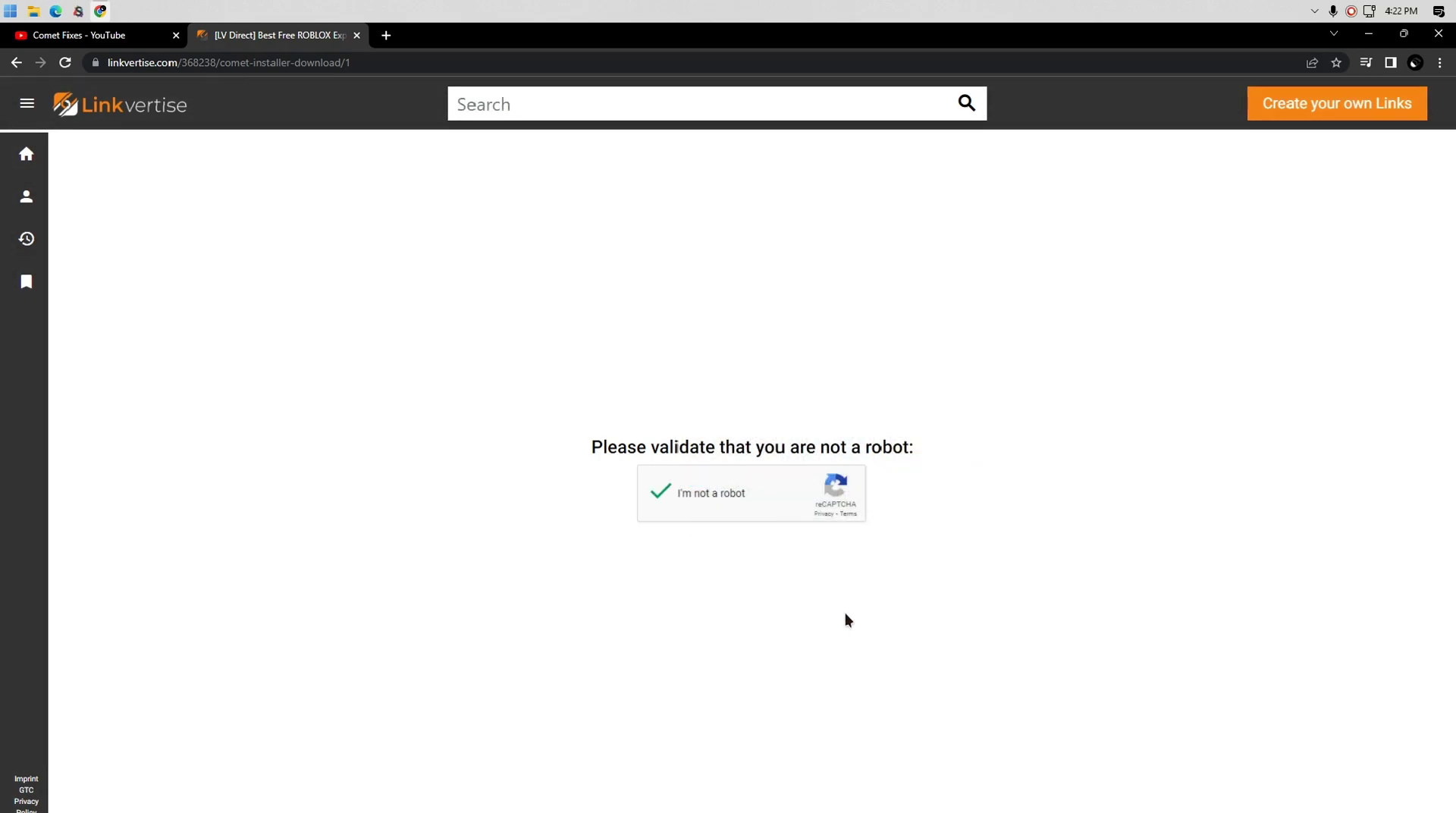
Choose free access with ads for Comet Installer LV Direct, then open and dismiss the Discover interesting articles task
scroll(716, 628, down, 3)
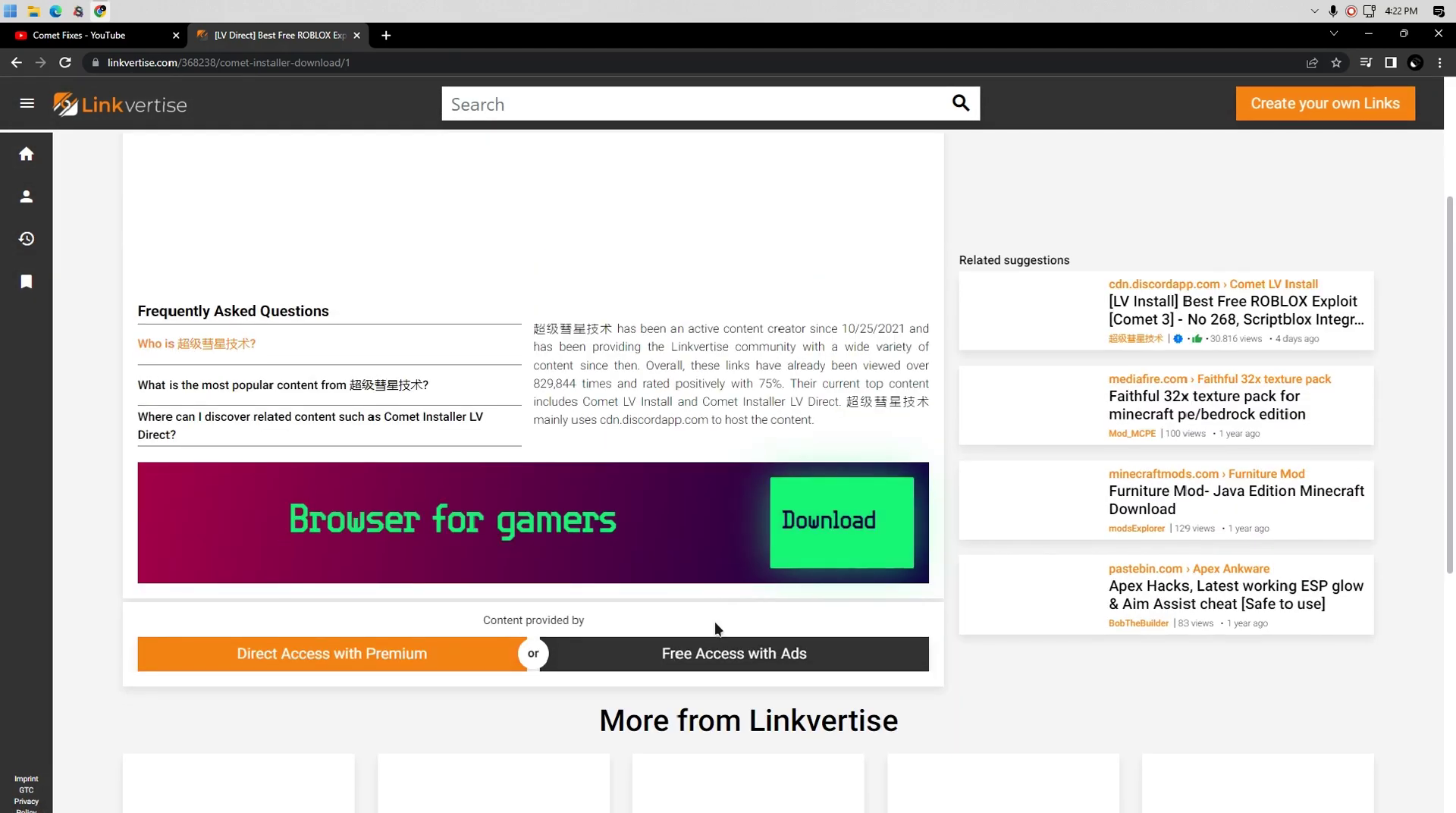
click(686, 661)
scroll(690, 577, up, 1)
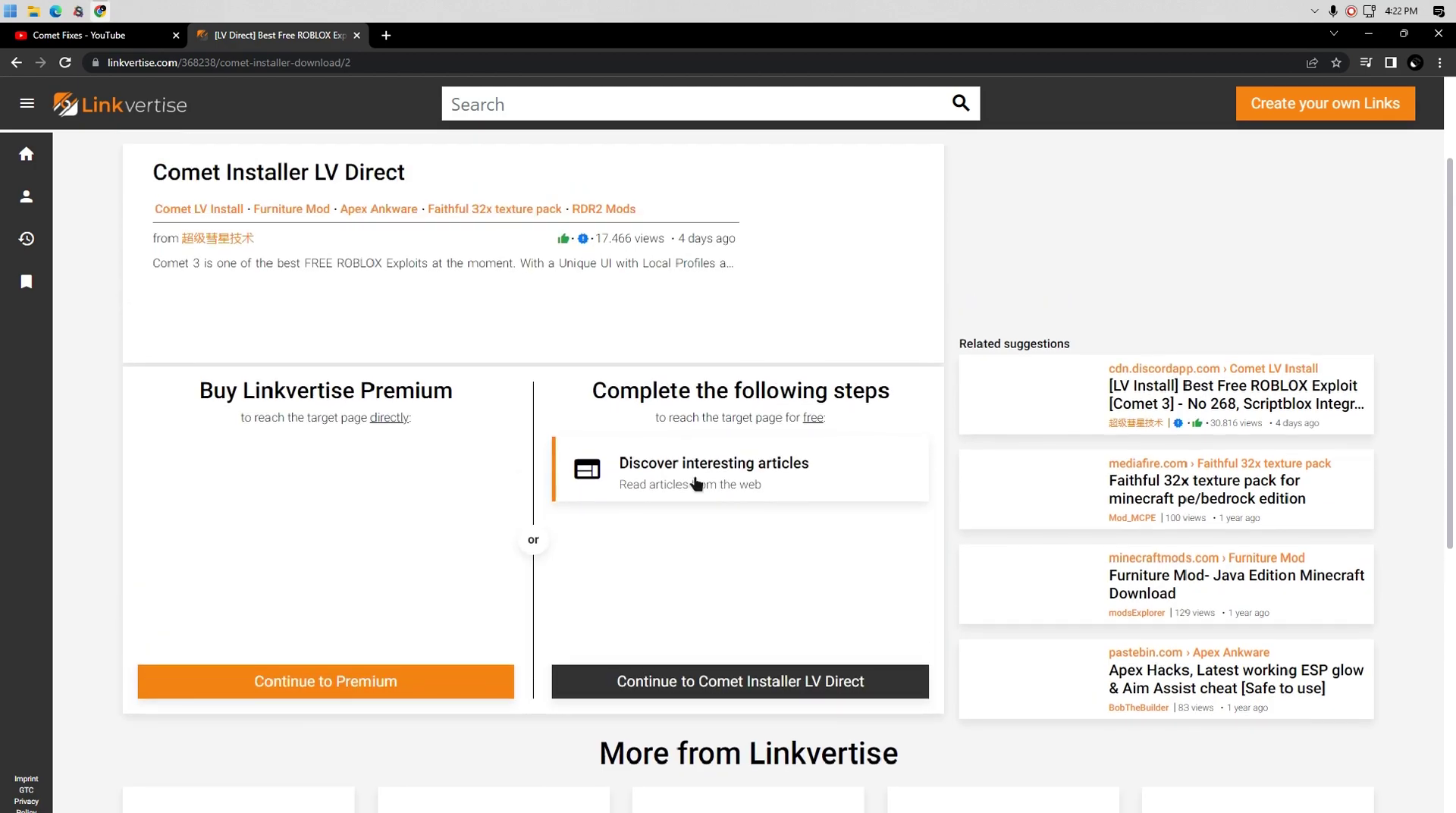
click(704, 489)
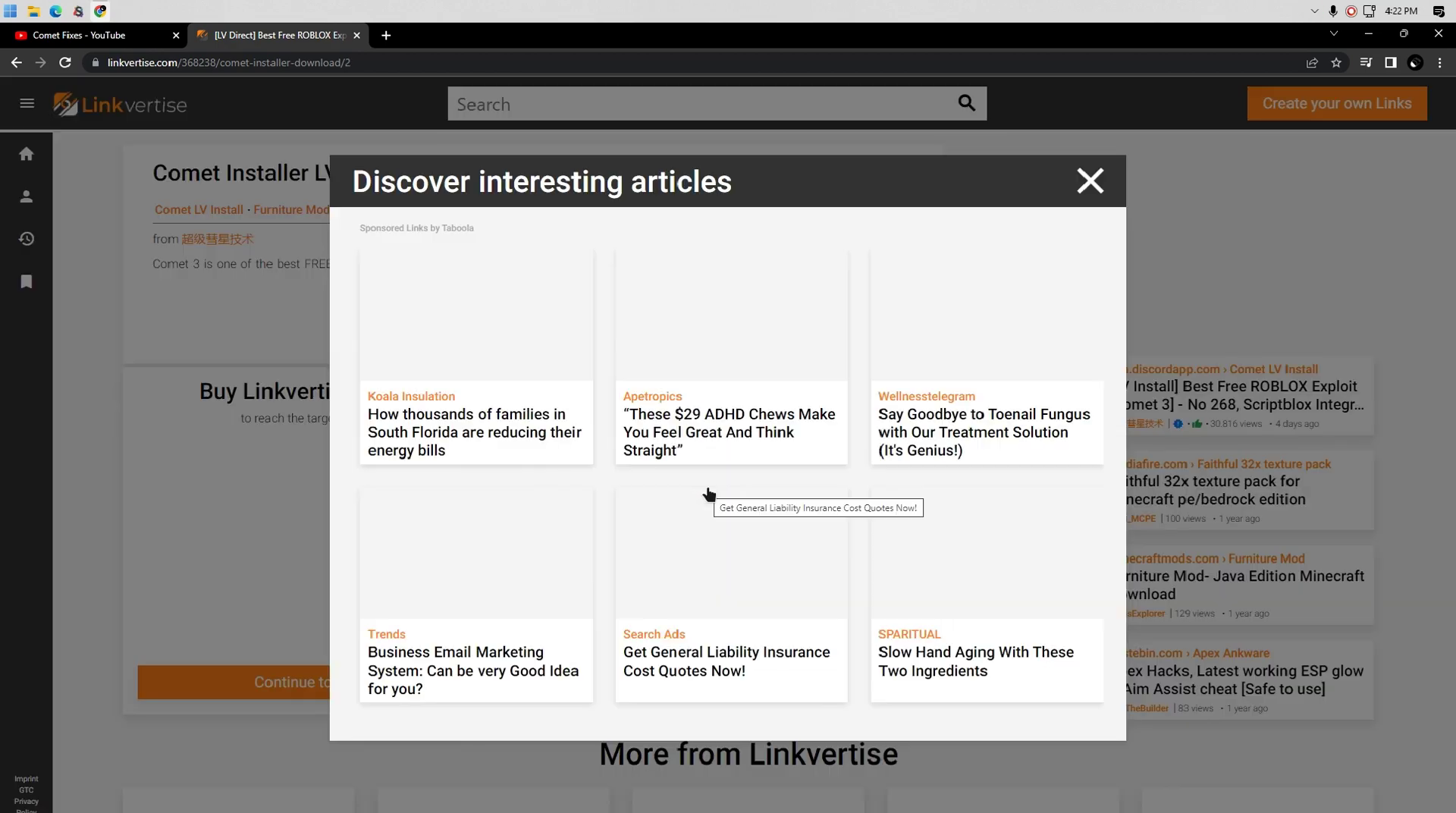
click(1080, 187)
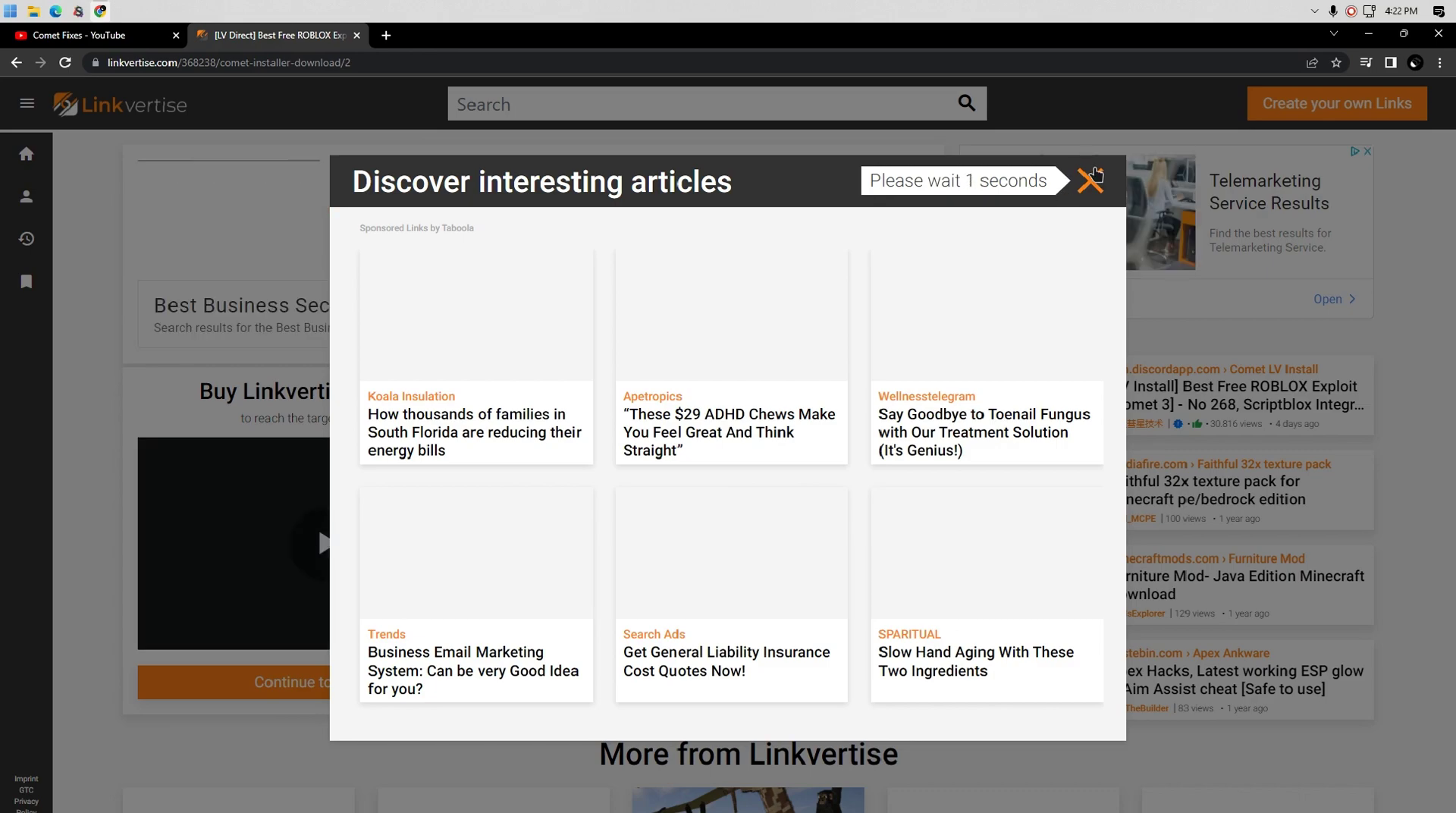
click(1093, 177)
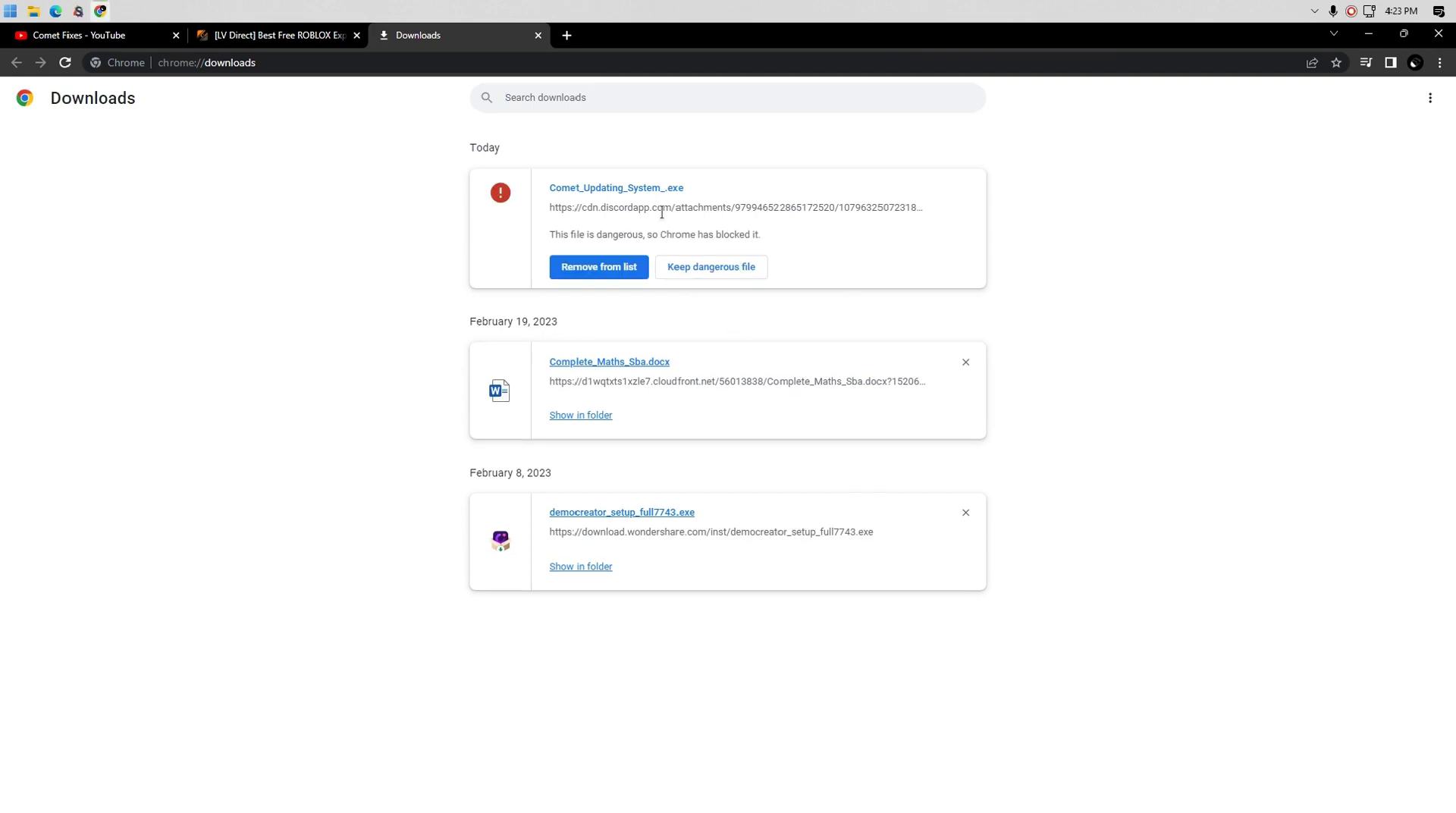
Keep the blocked download Comet_Updating_System_.exe despite the danger warning and show it in its folder
click(720, 275)
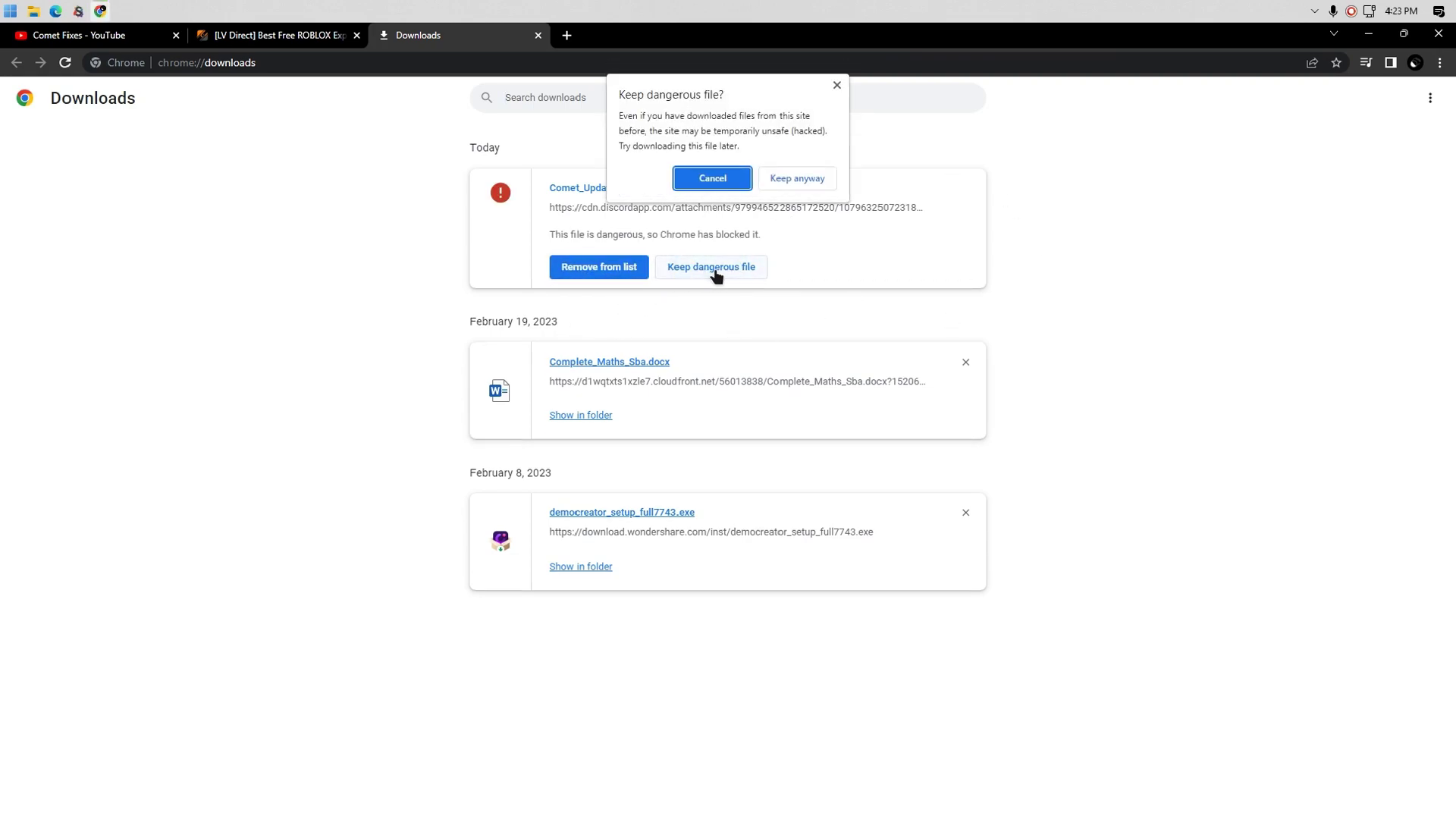
click(799, 179)
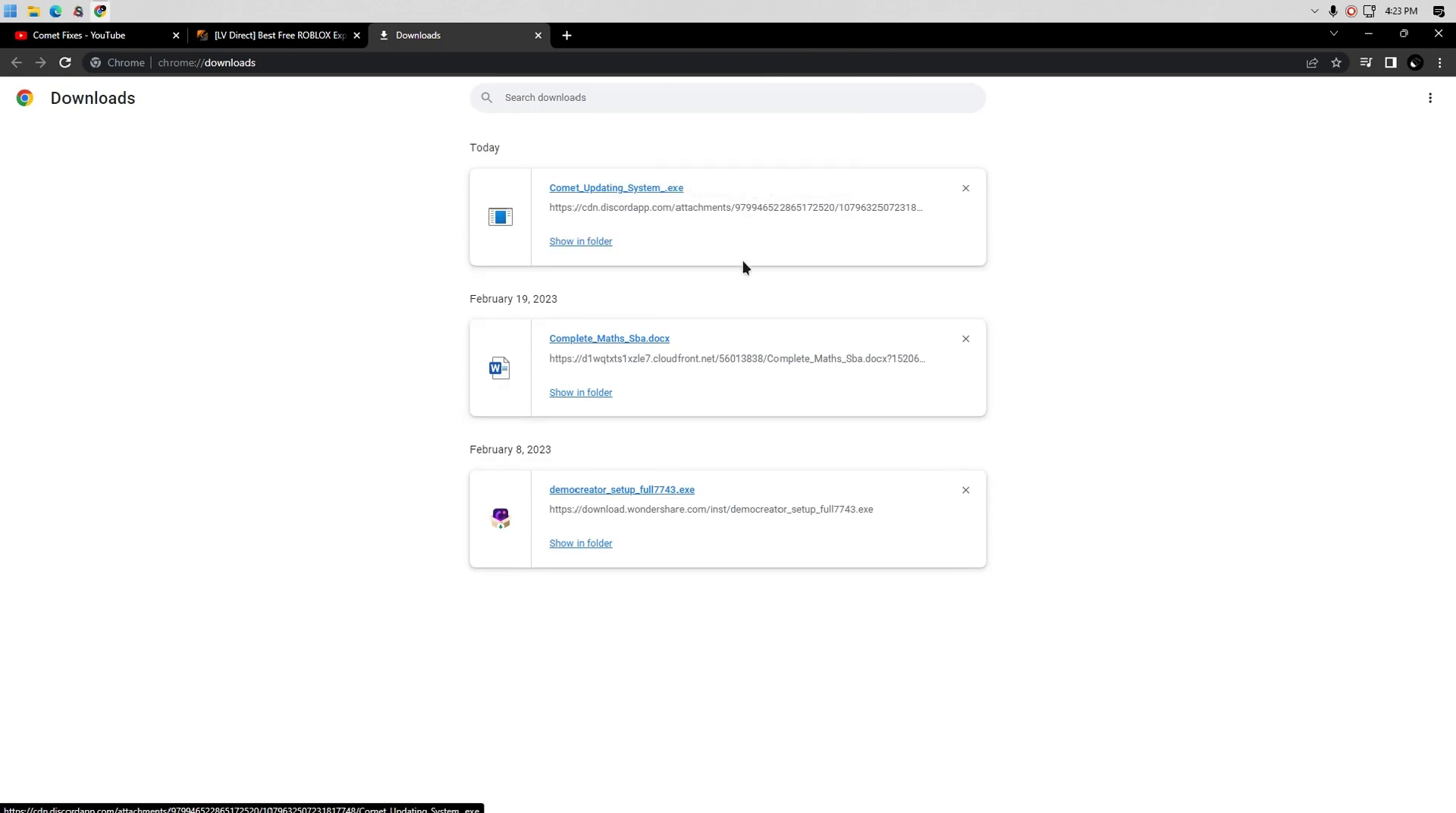
click(586, 241)
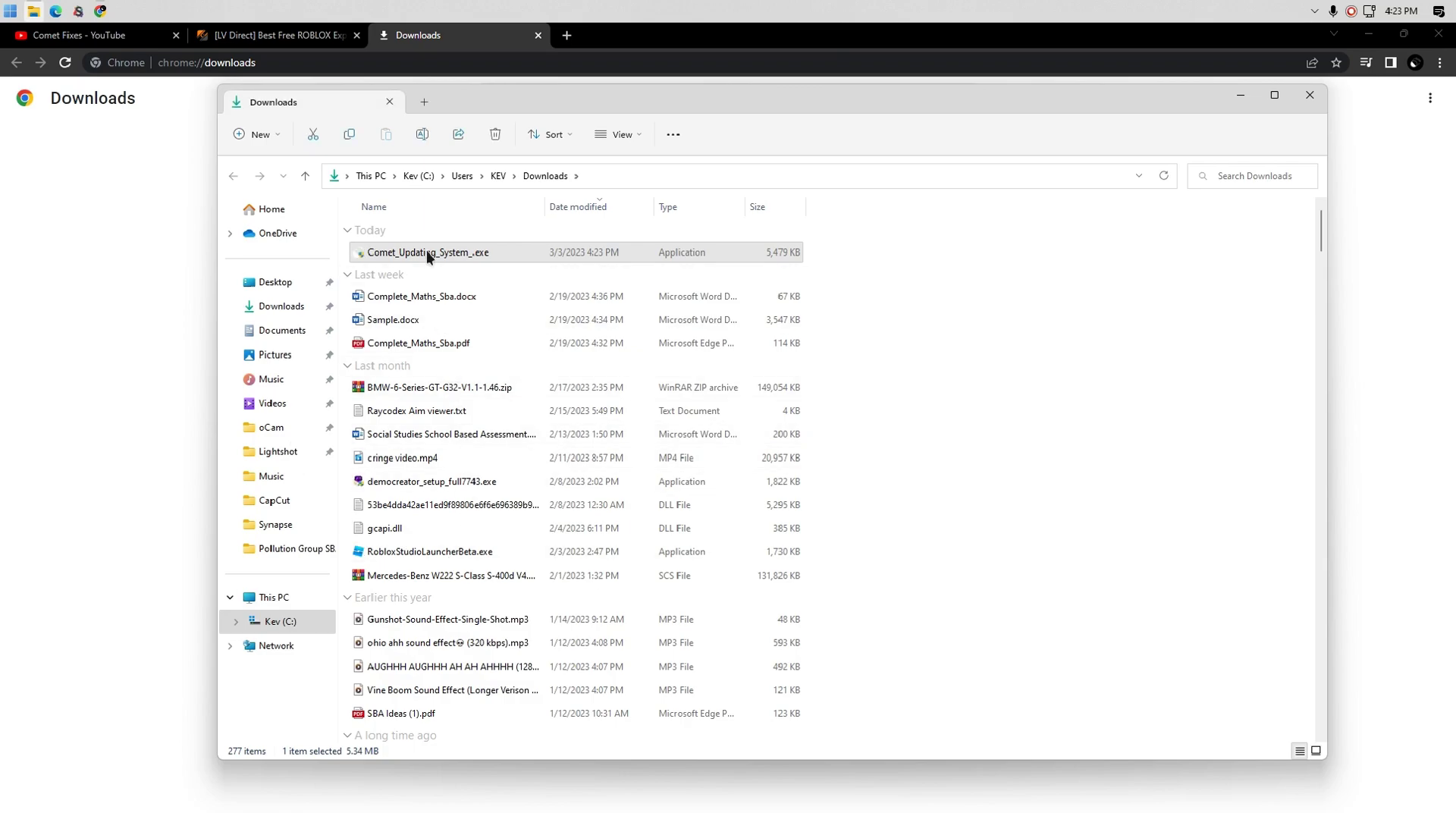
Move Comet_Updating_System_.exe from the Downloads folder to the Documents folder
right_click(426, 252)
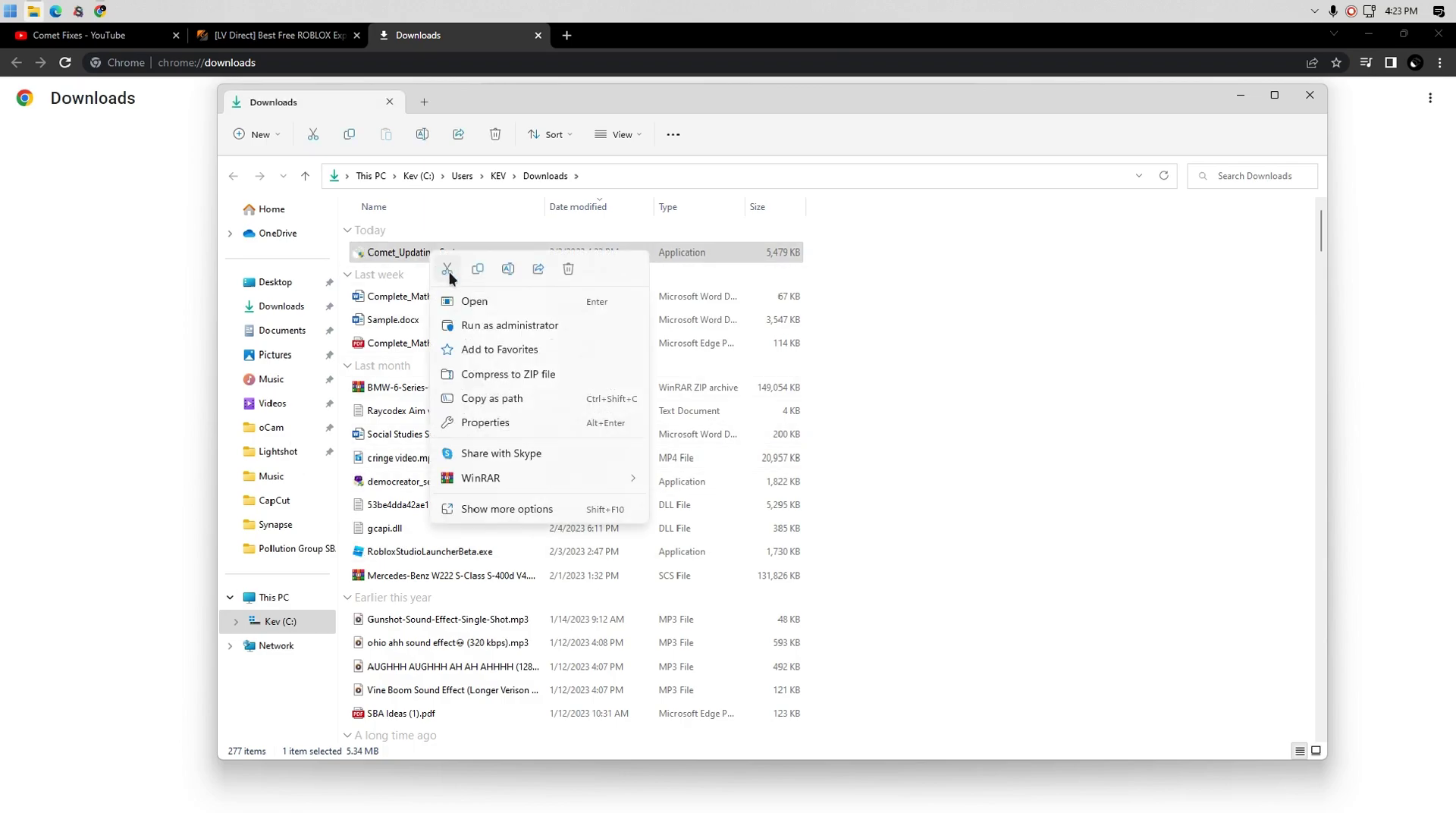
click(448, 270)
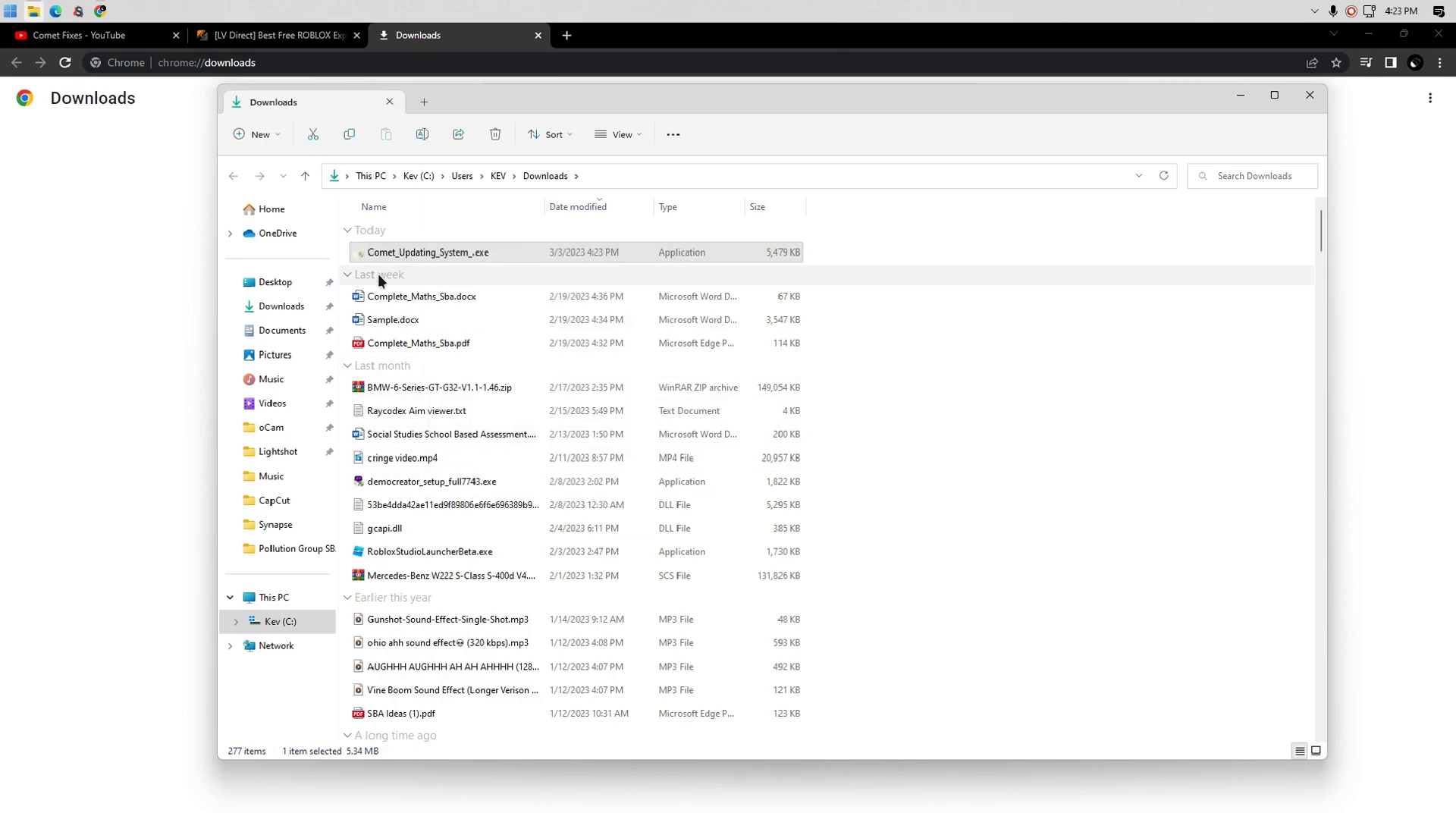
click(282, 332)
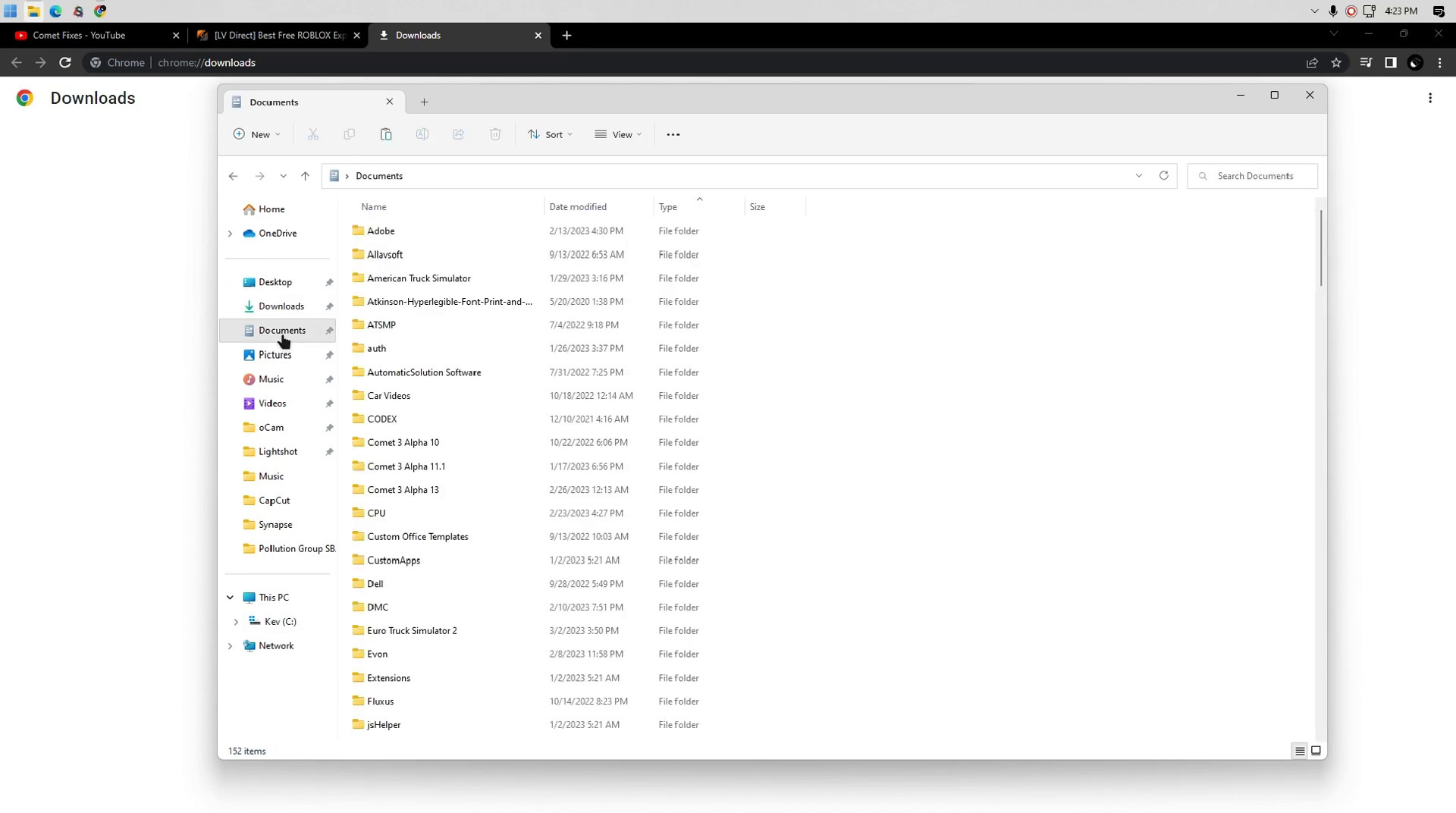
click(385, 136)
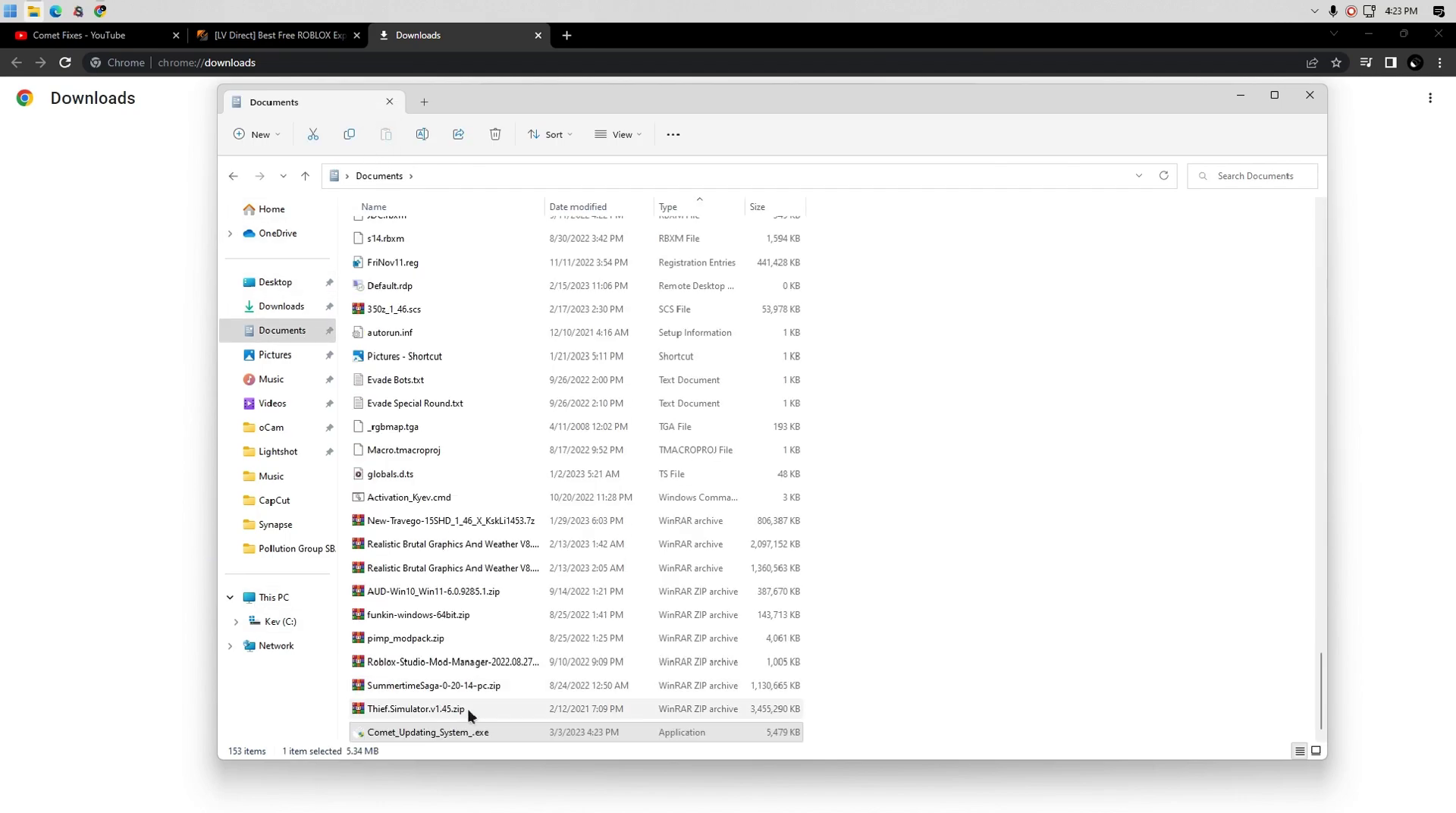
double_click(461, 733)
Switch to Windows Settings and open Virus & threat protection from the Windows Security page under Privacy & security
click(9, 11)
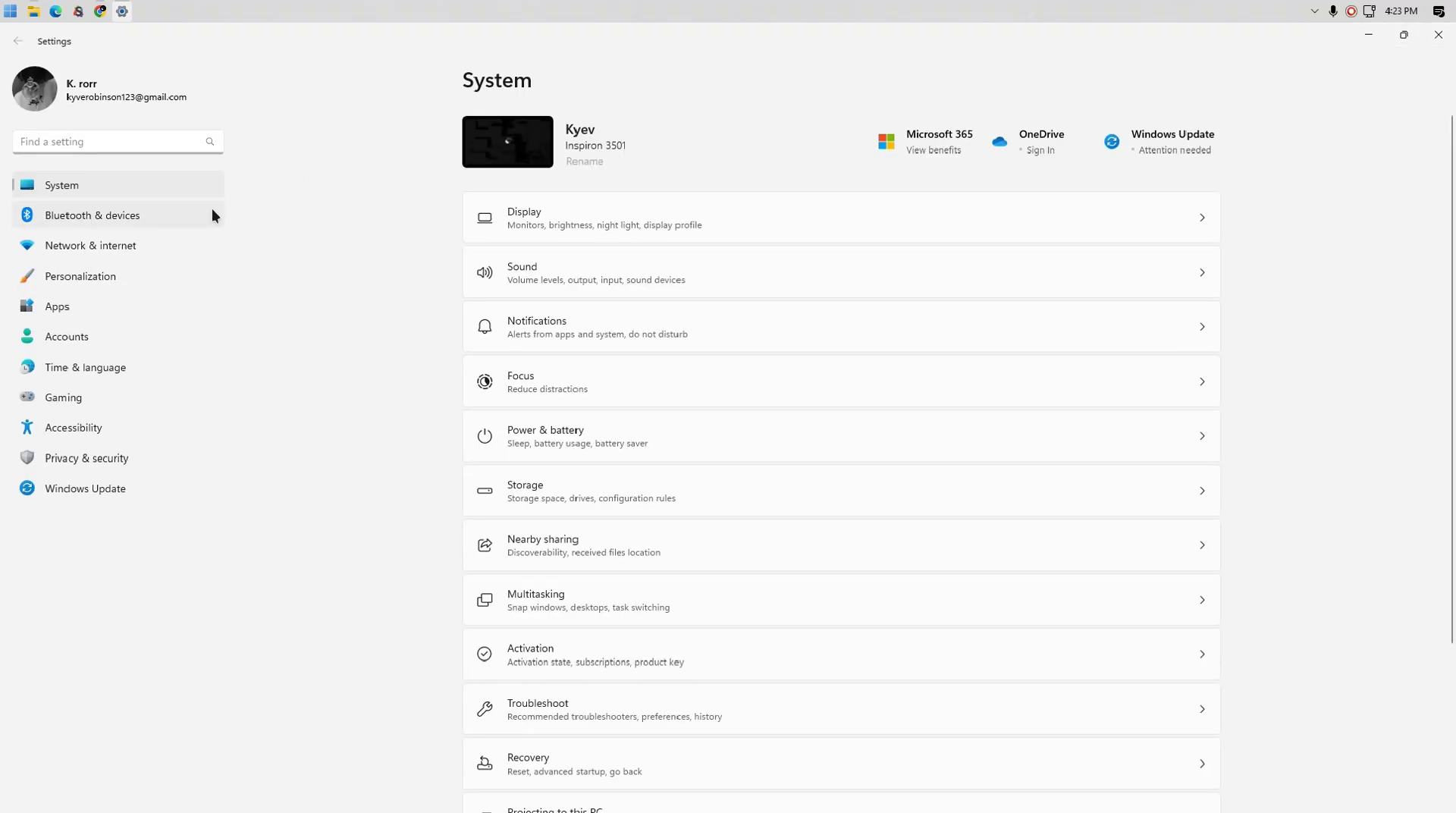
click(129, 490)
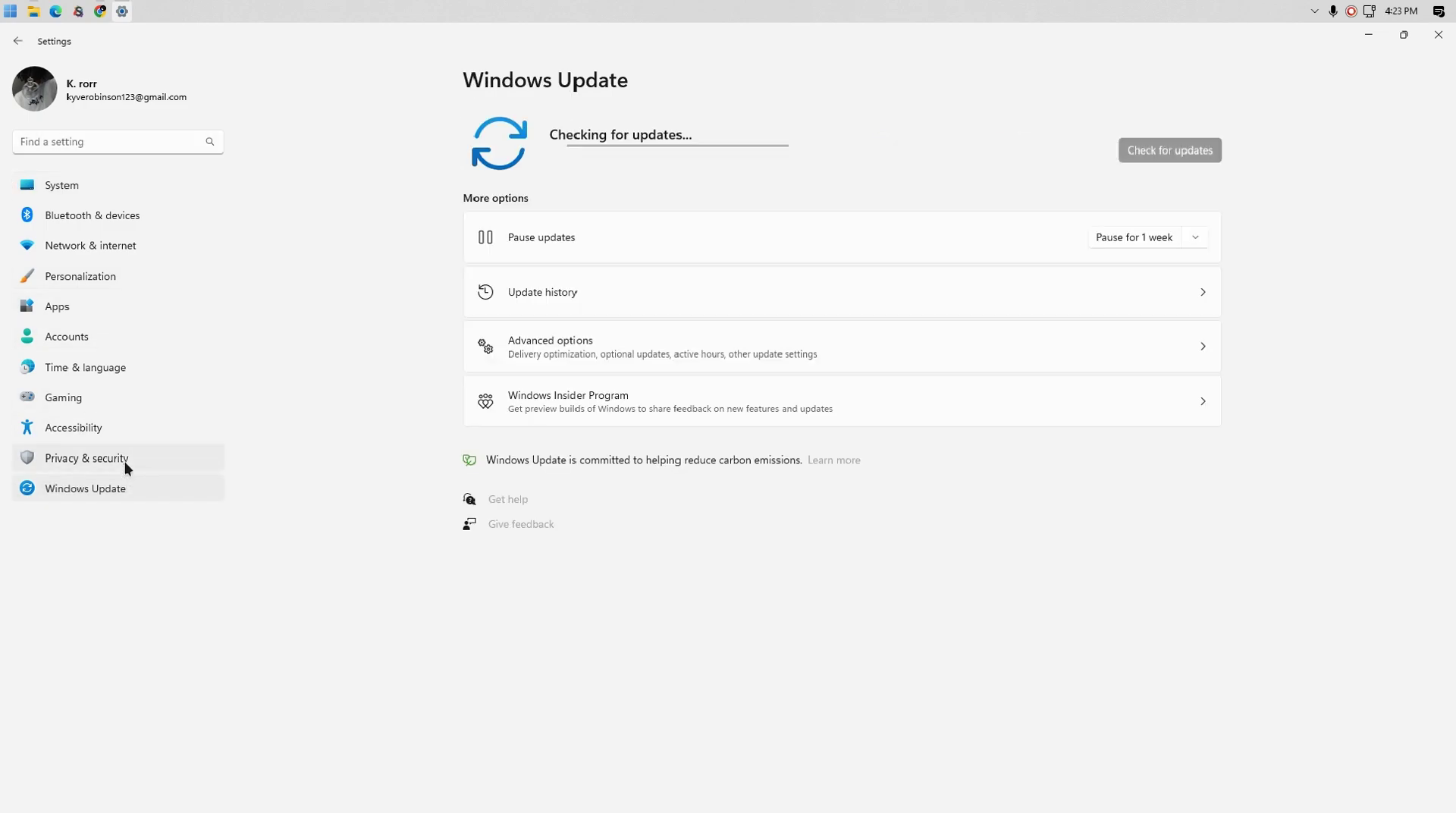
click(125, 463)
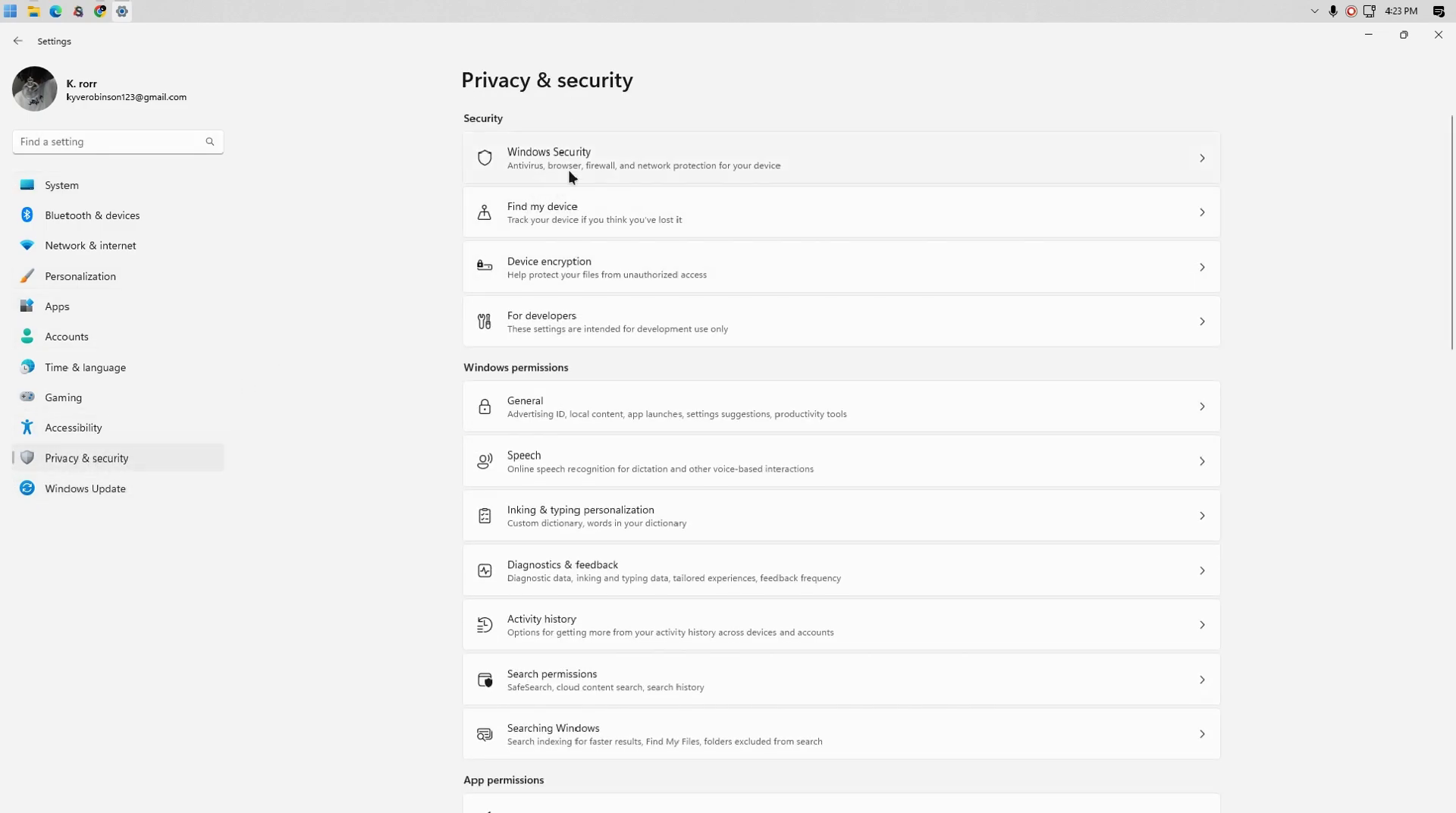
click(570, 176)
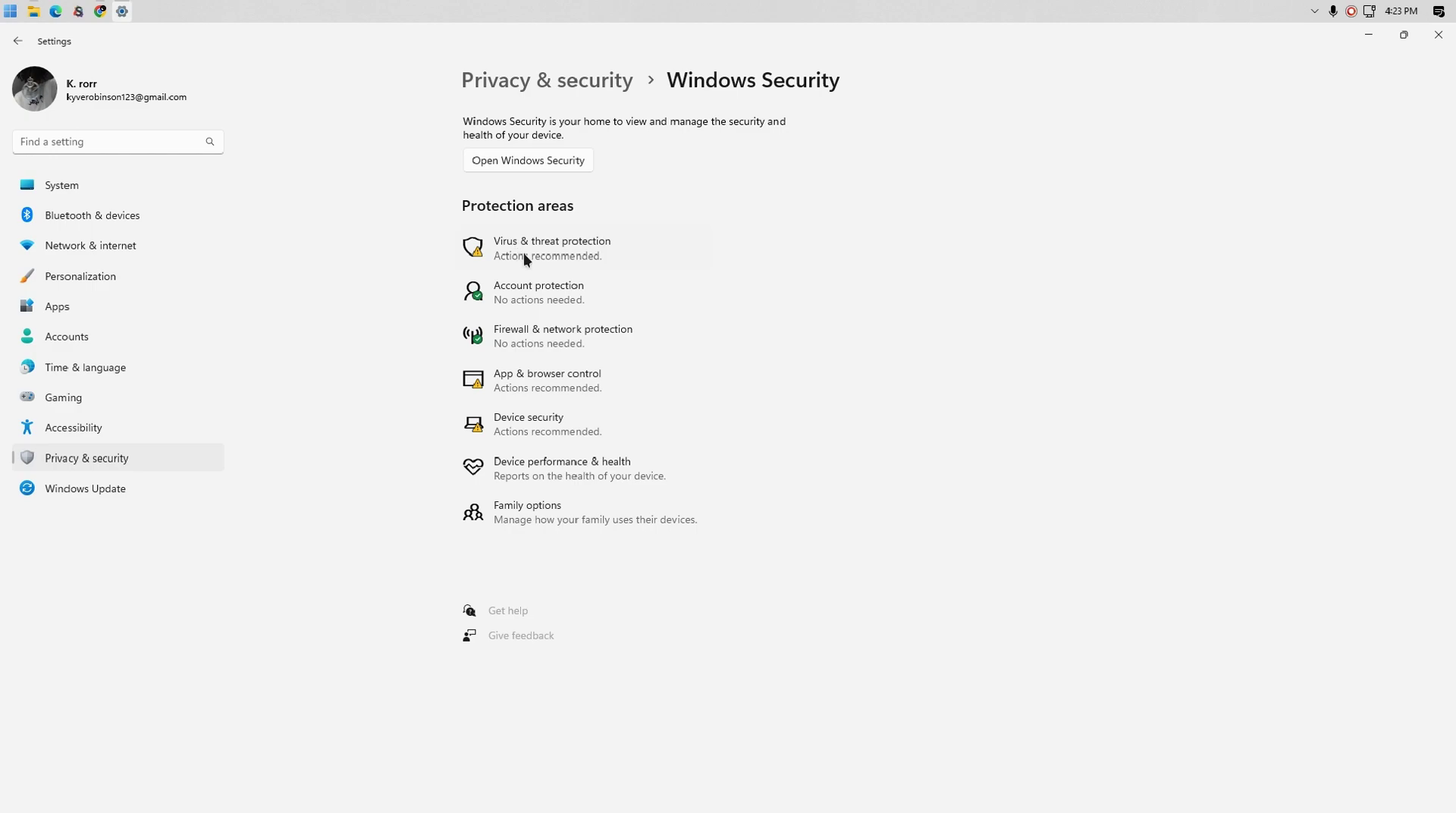
click(570, 252)
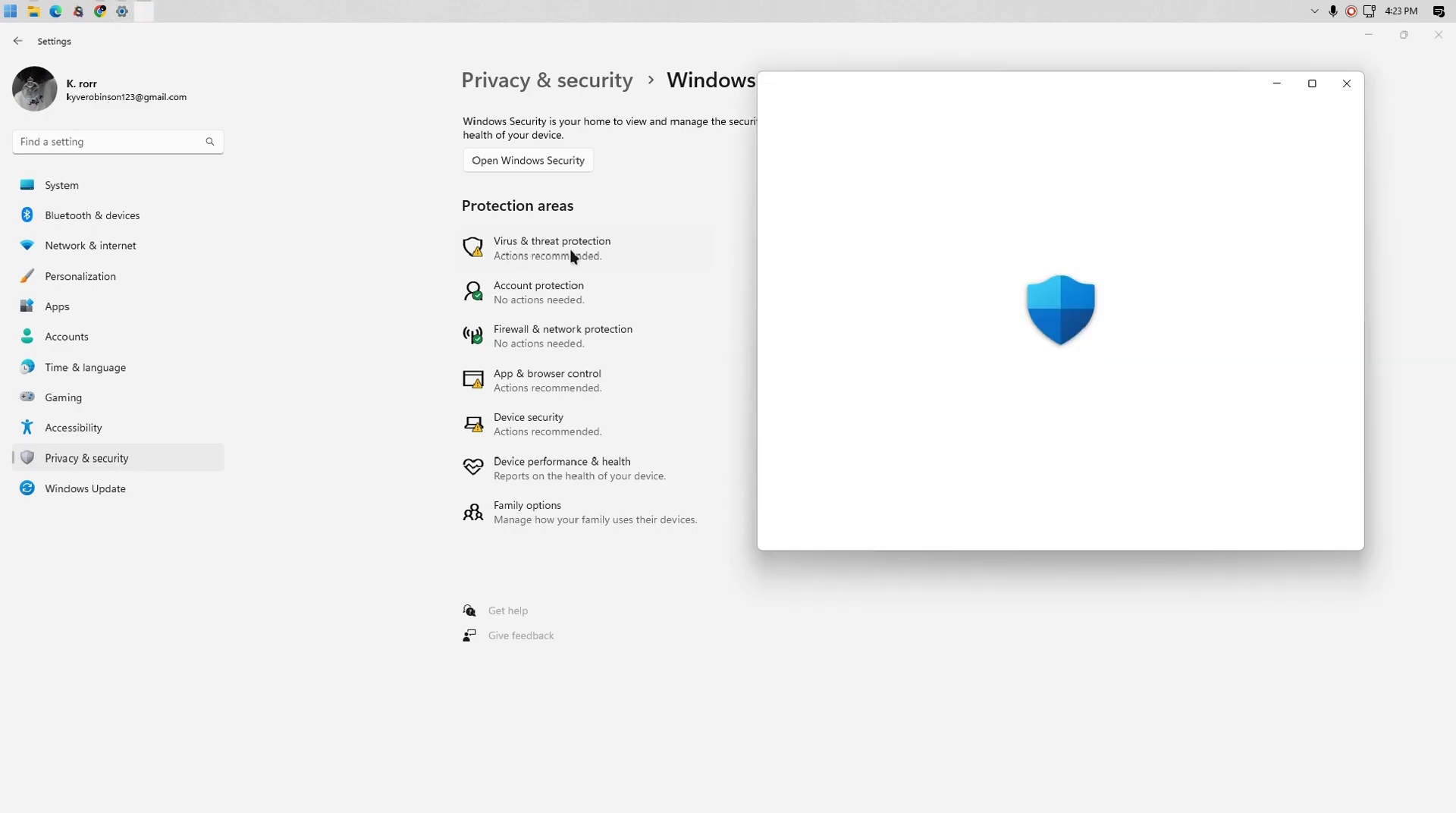
Maximize Windows Security, open the Virus & threat protection settings and turn off Real-time protection
click(1313, 83)
click(329, 517)
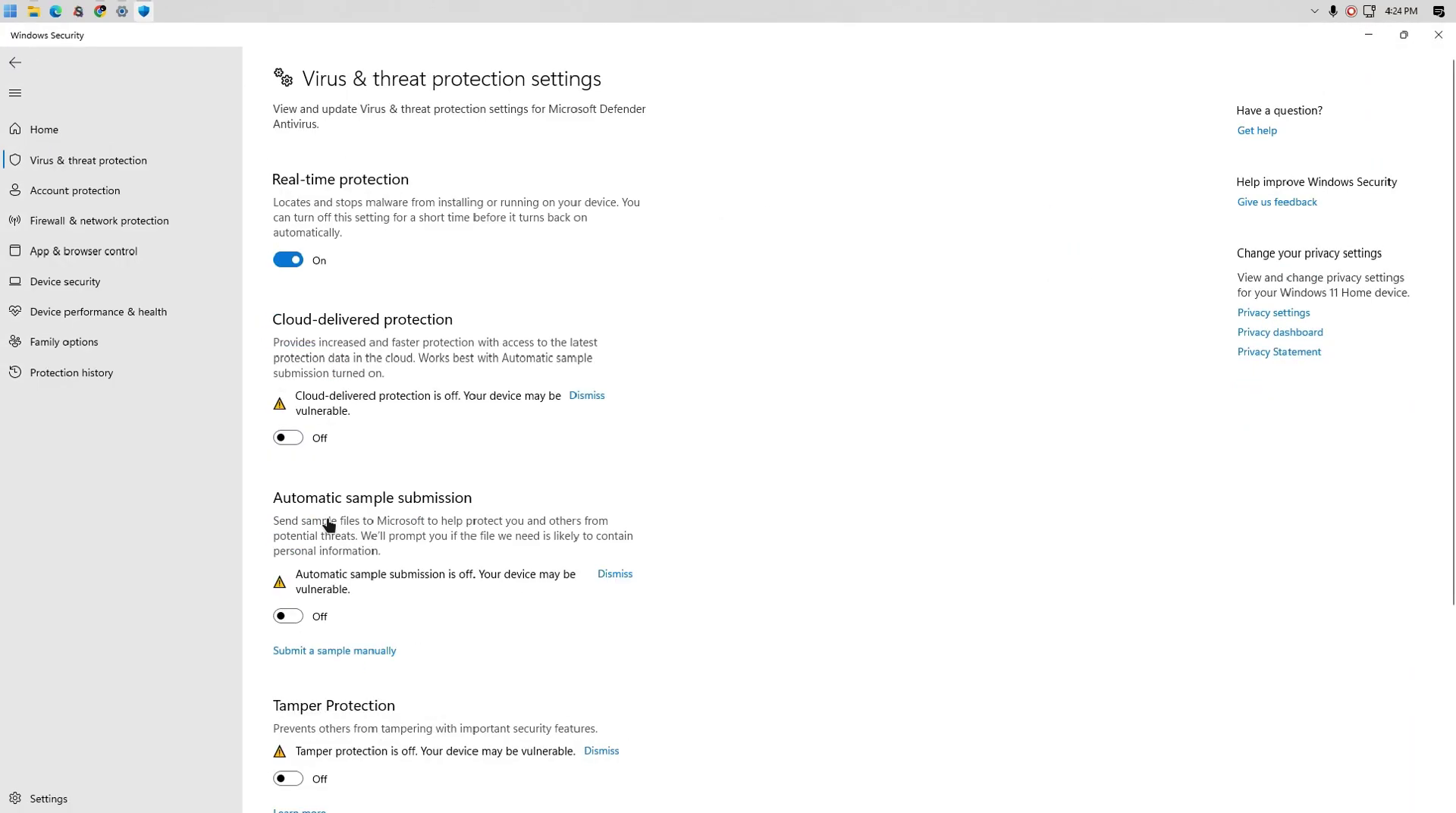
click(289, 261)
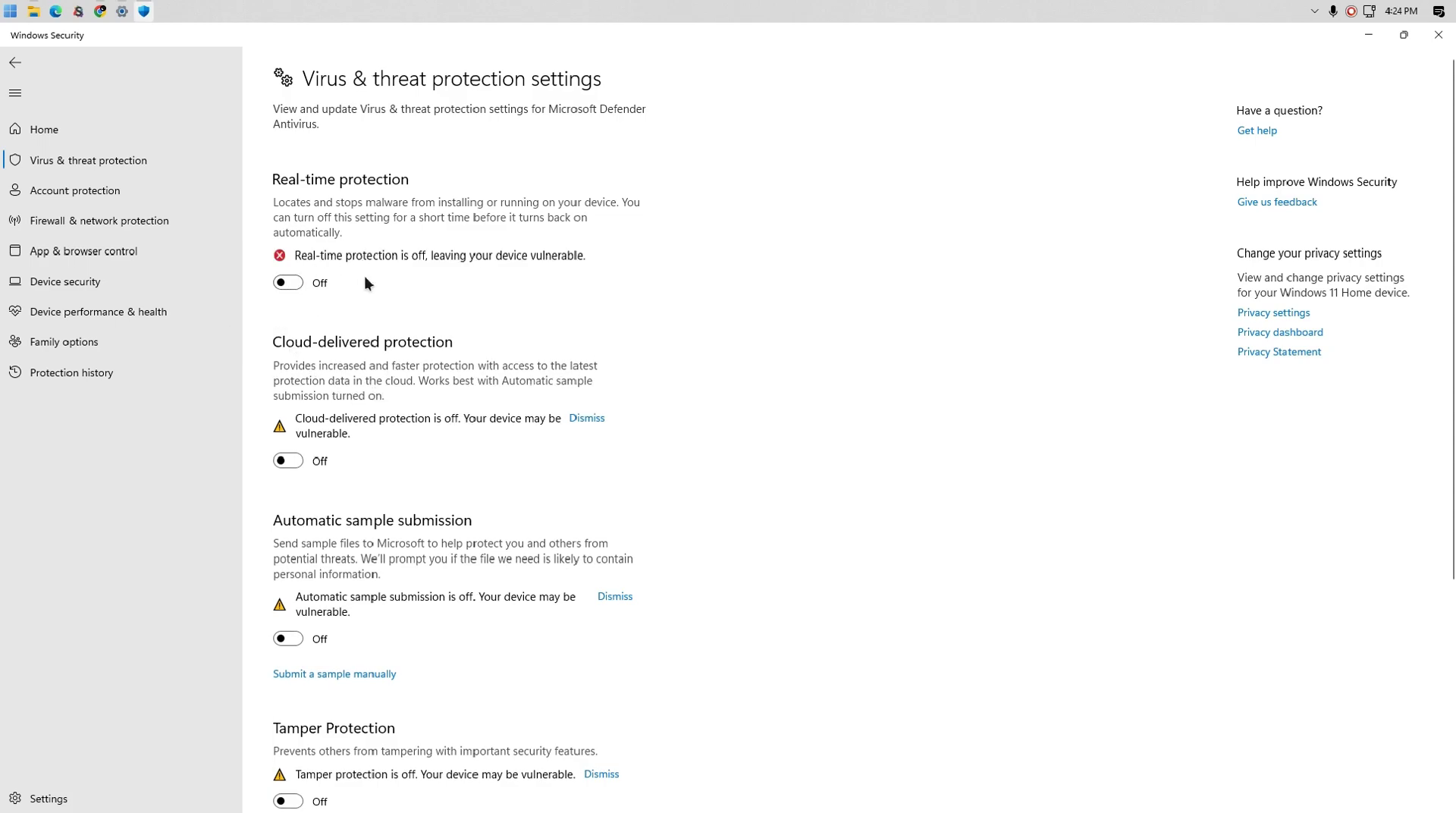
Add a Microsoft Defender file exclusion for Comet_Updating_System_.exe in the Documents folder
scroll(1454, 214, down, 3)
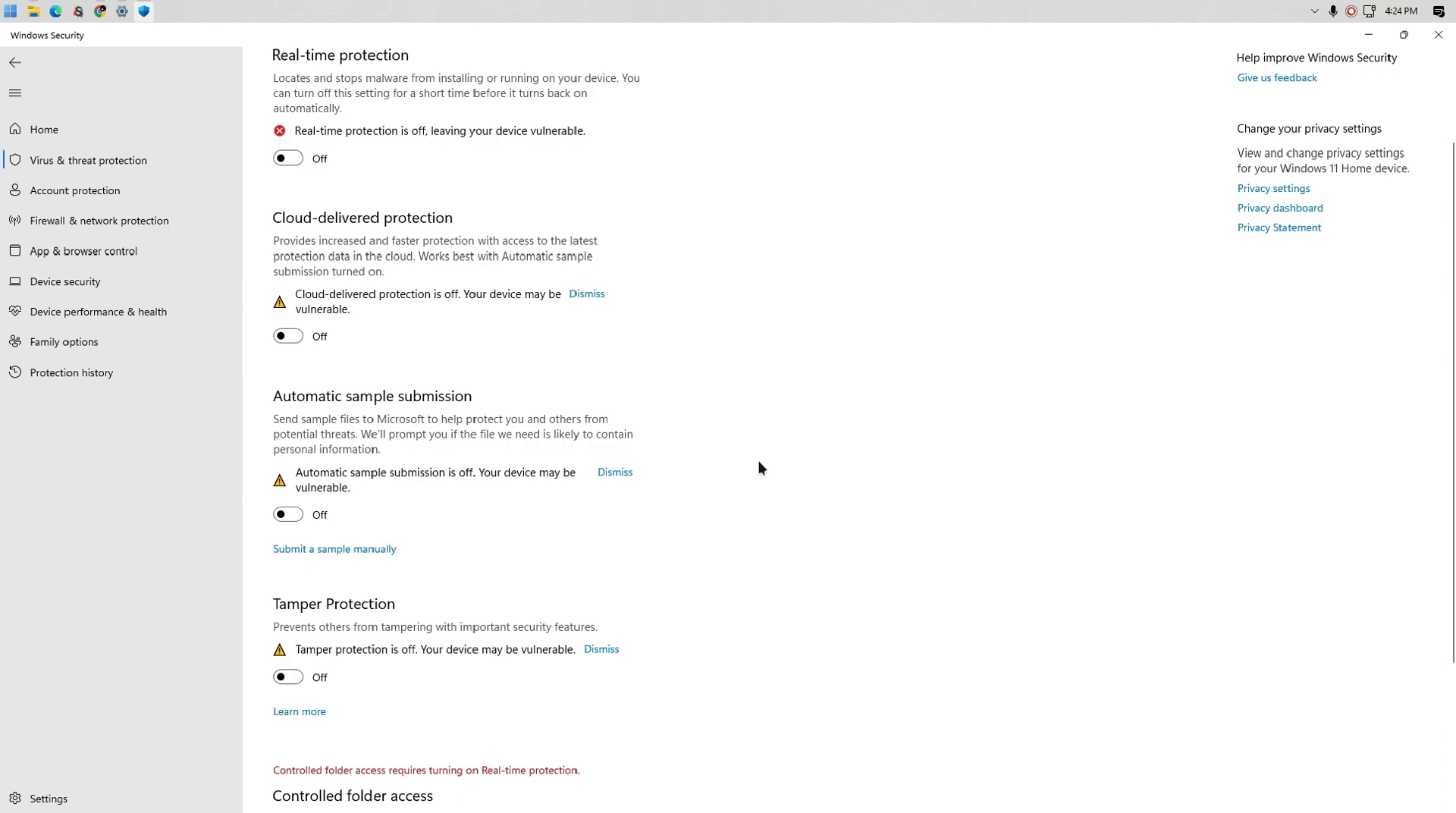
scroll(1237, 536, down, 5)
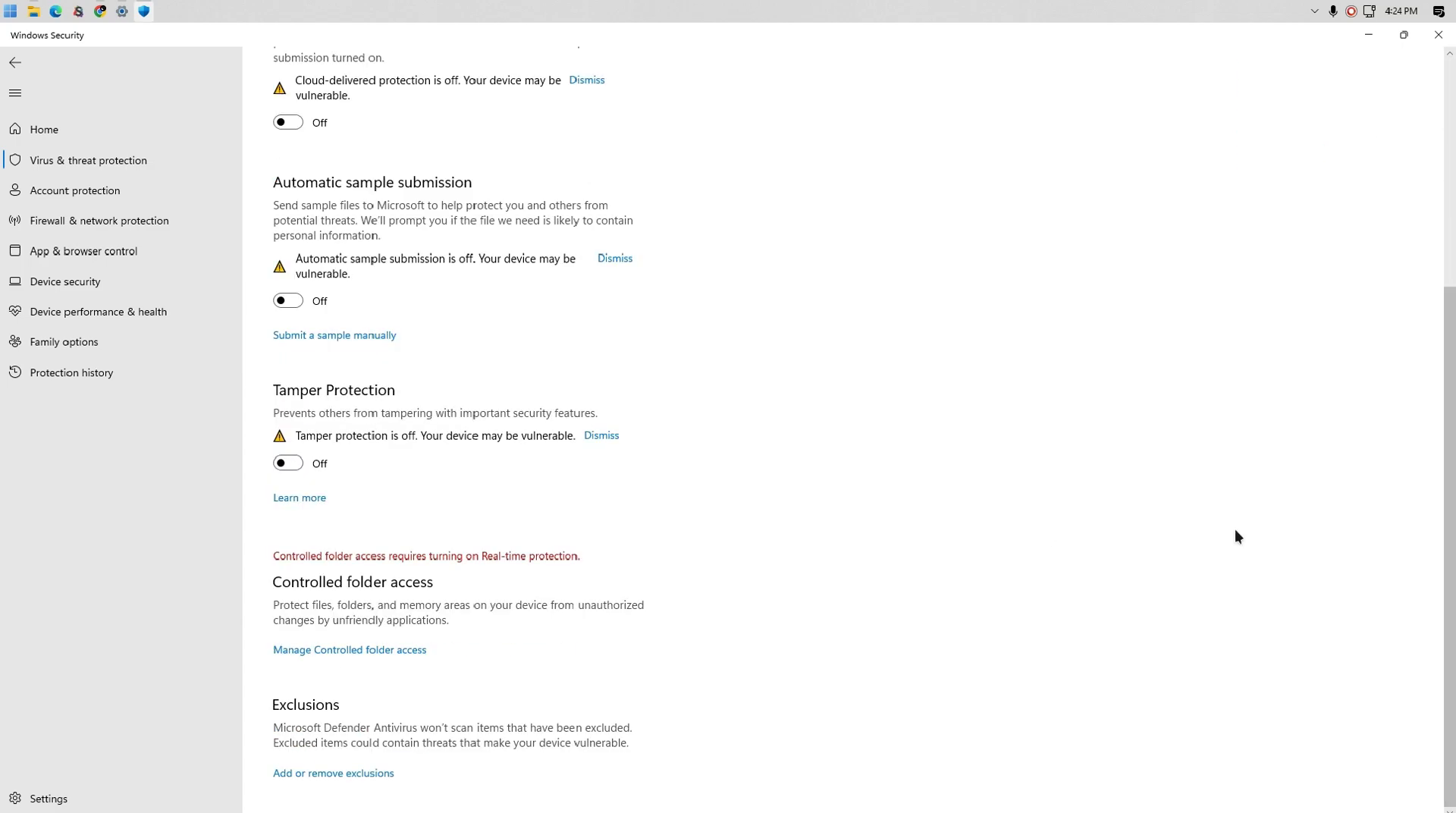
click(373, 773)
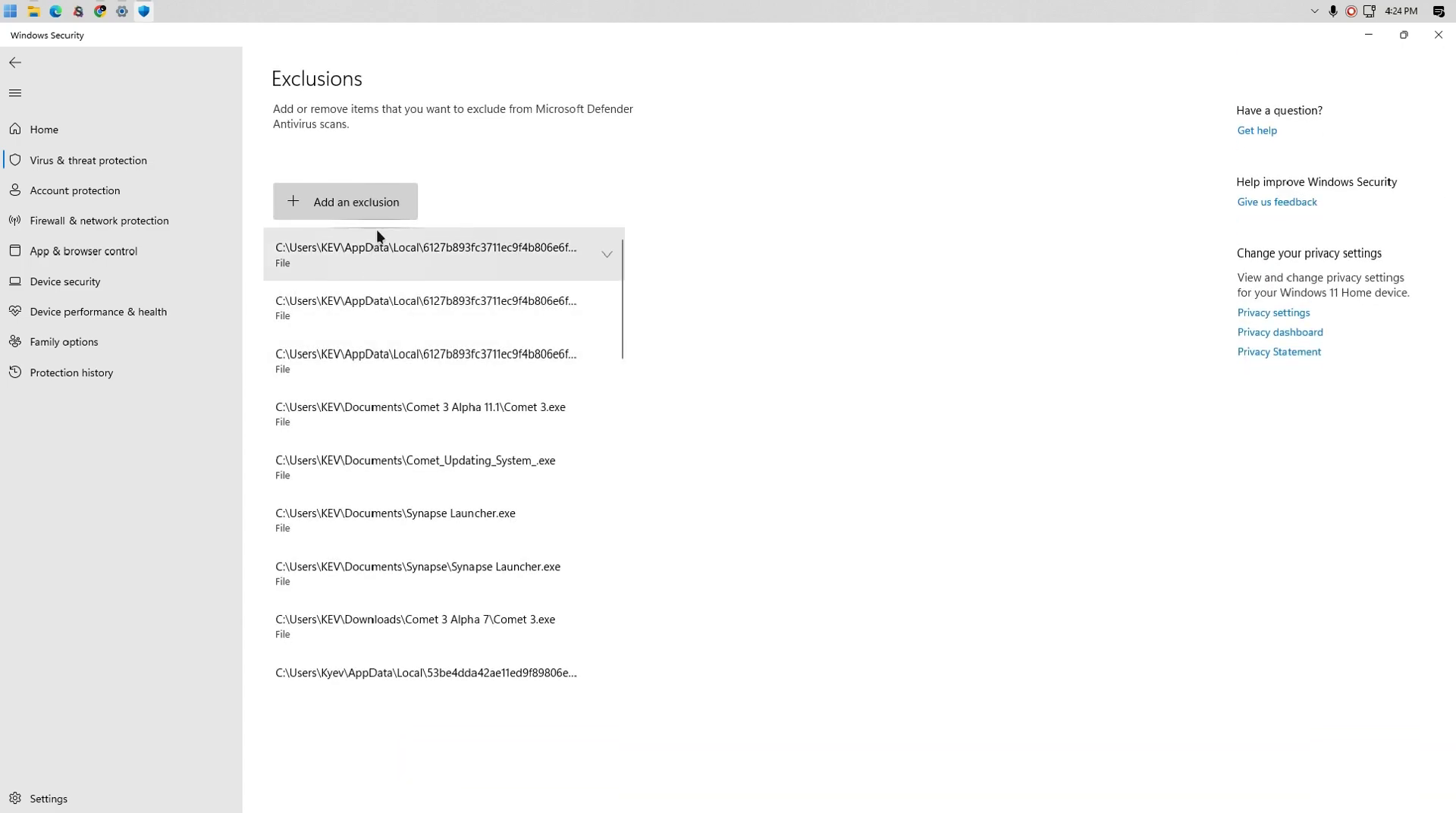
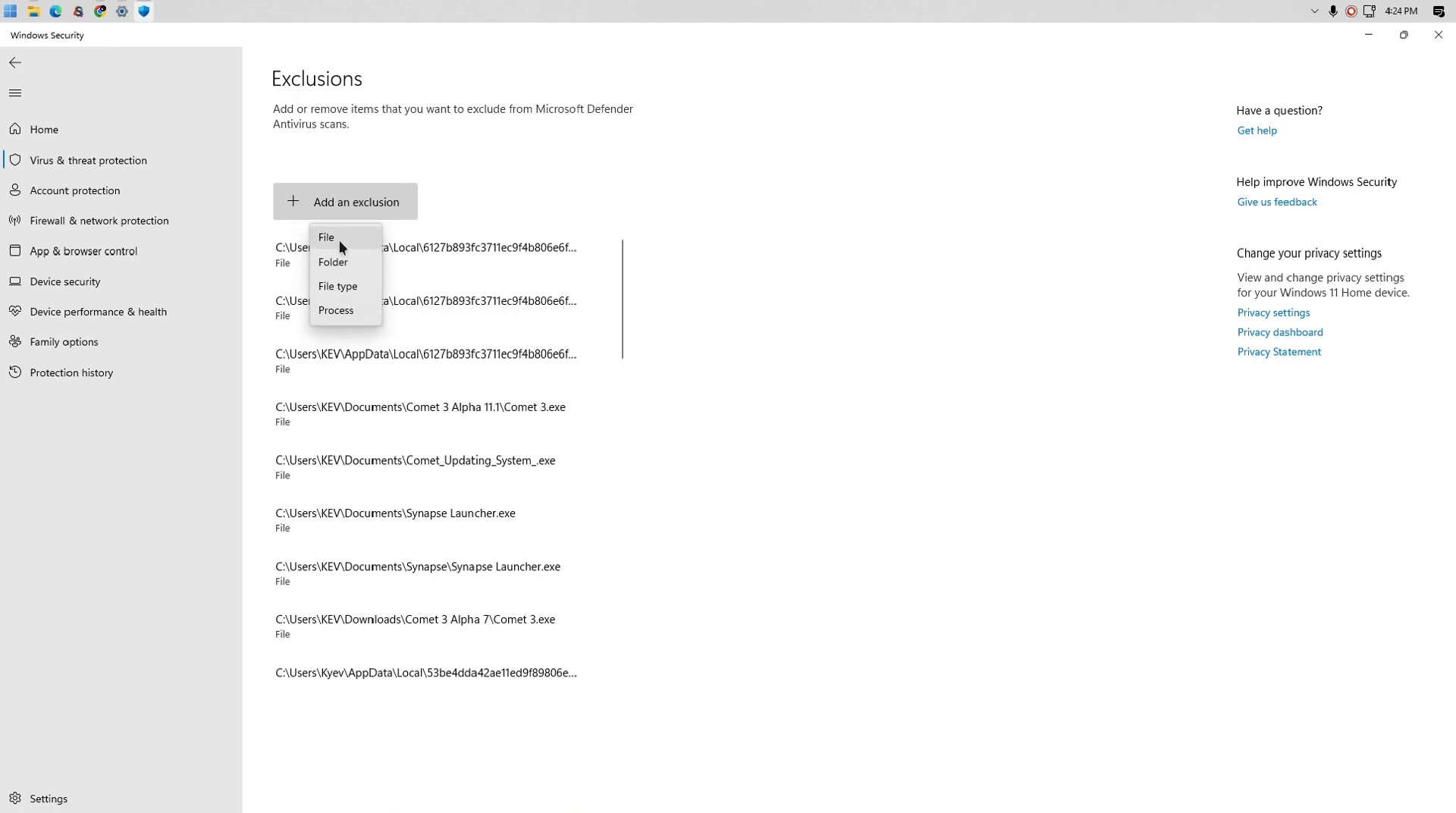
click(333, 240)
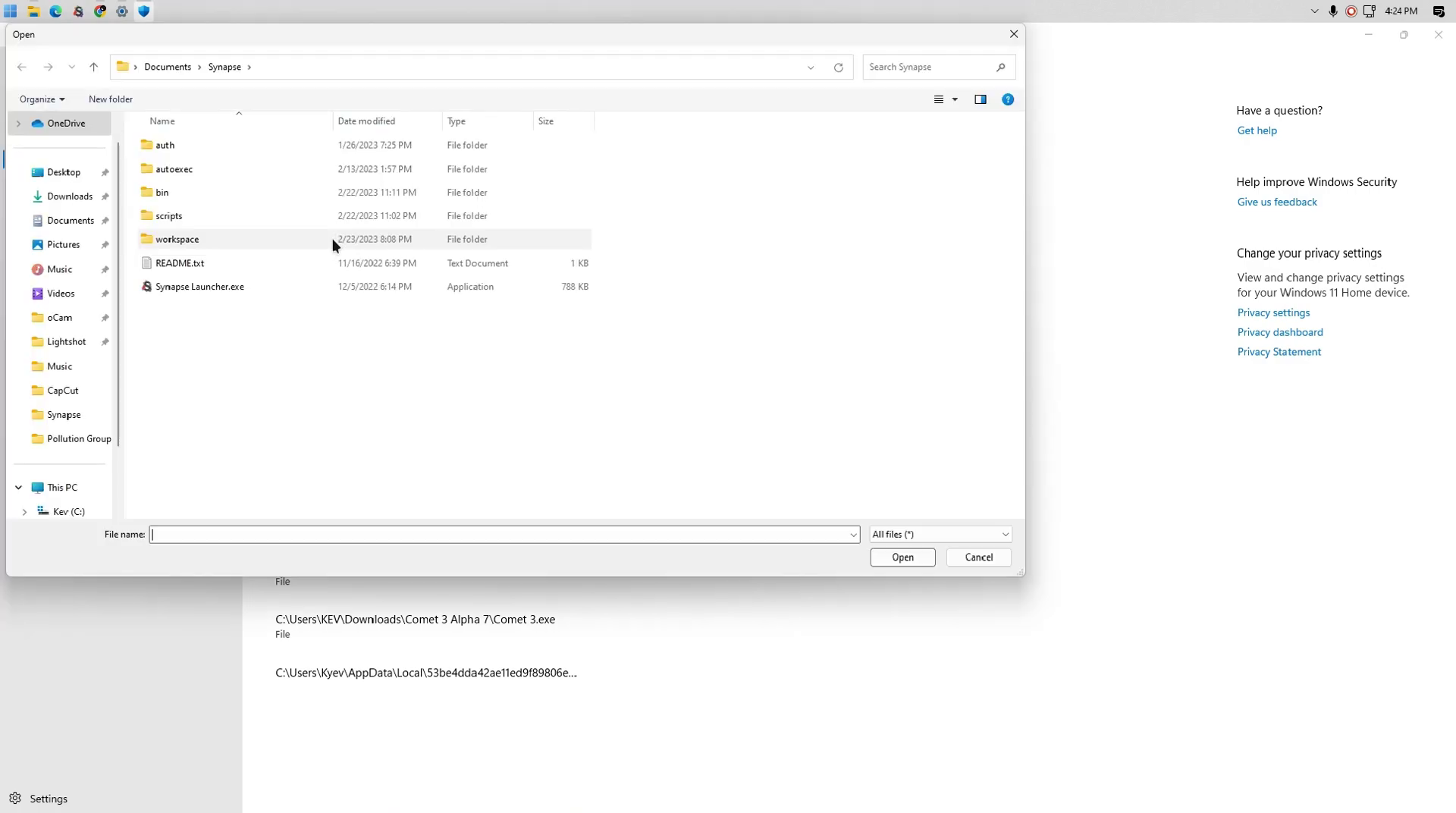
click(66, 220)
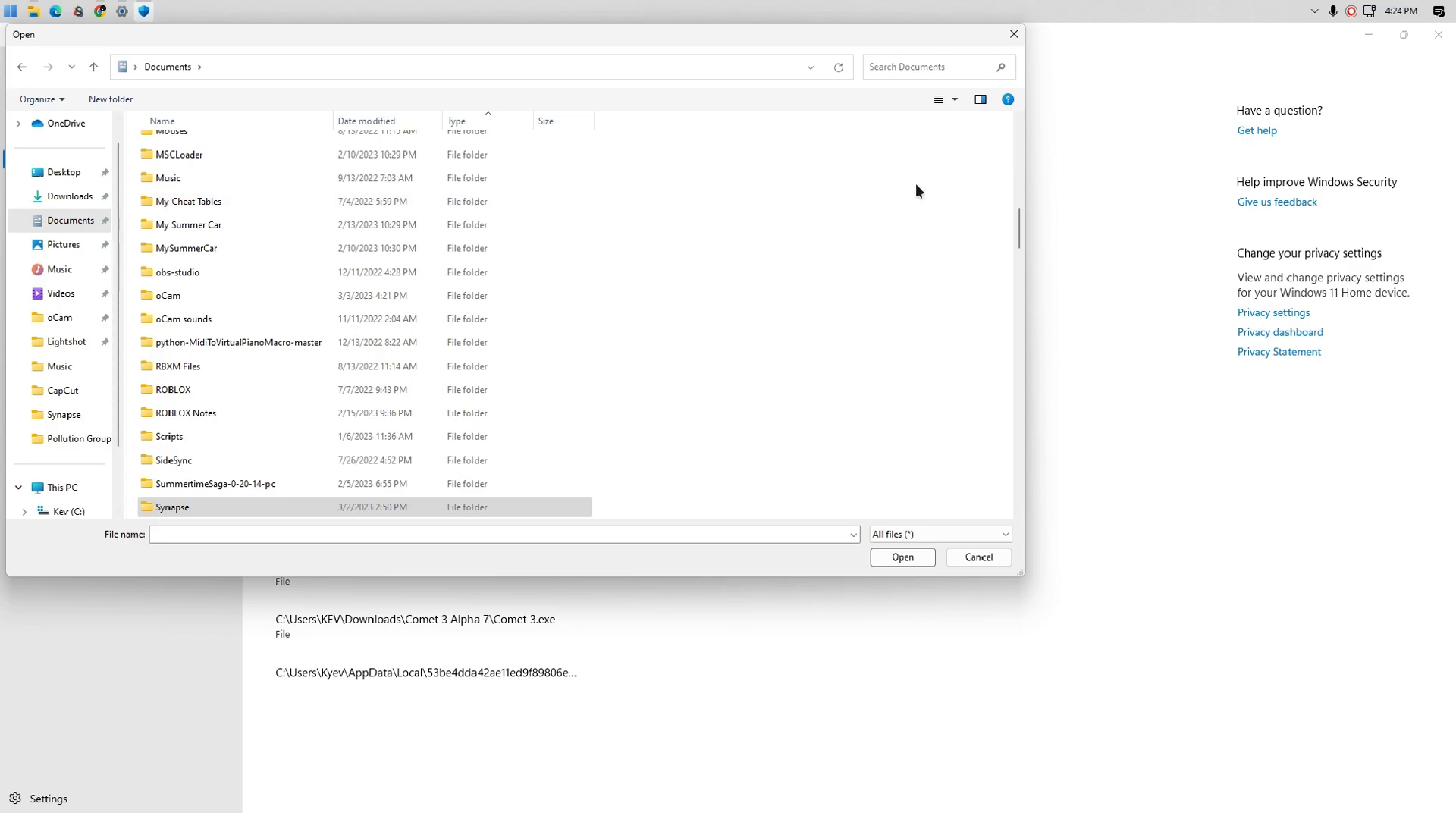
drag(1019, 220, 1035, 330)
click(286, 370)
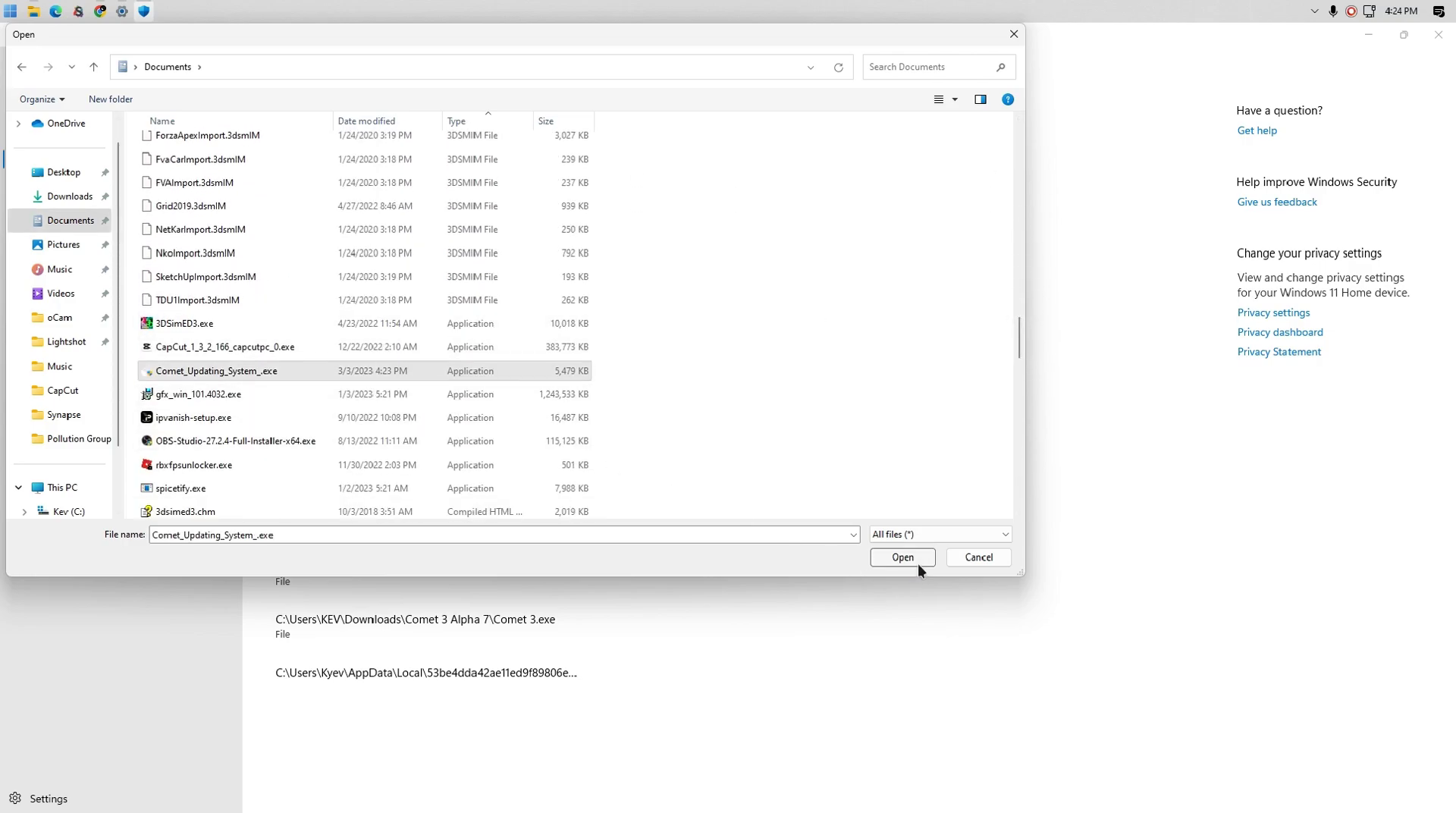
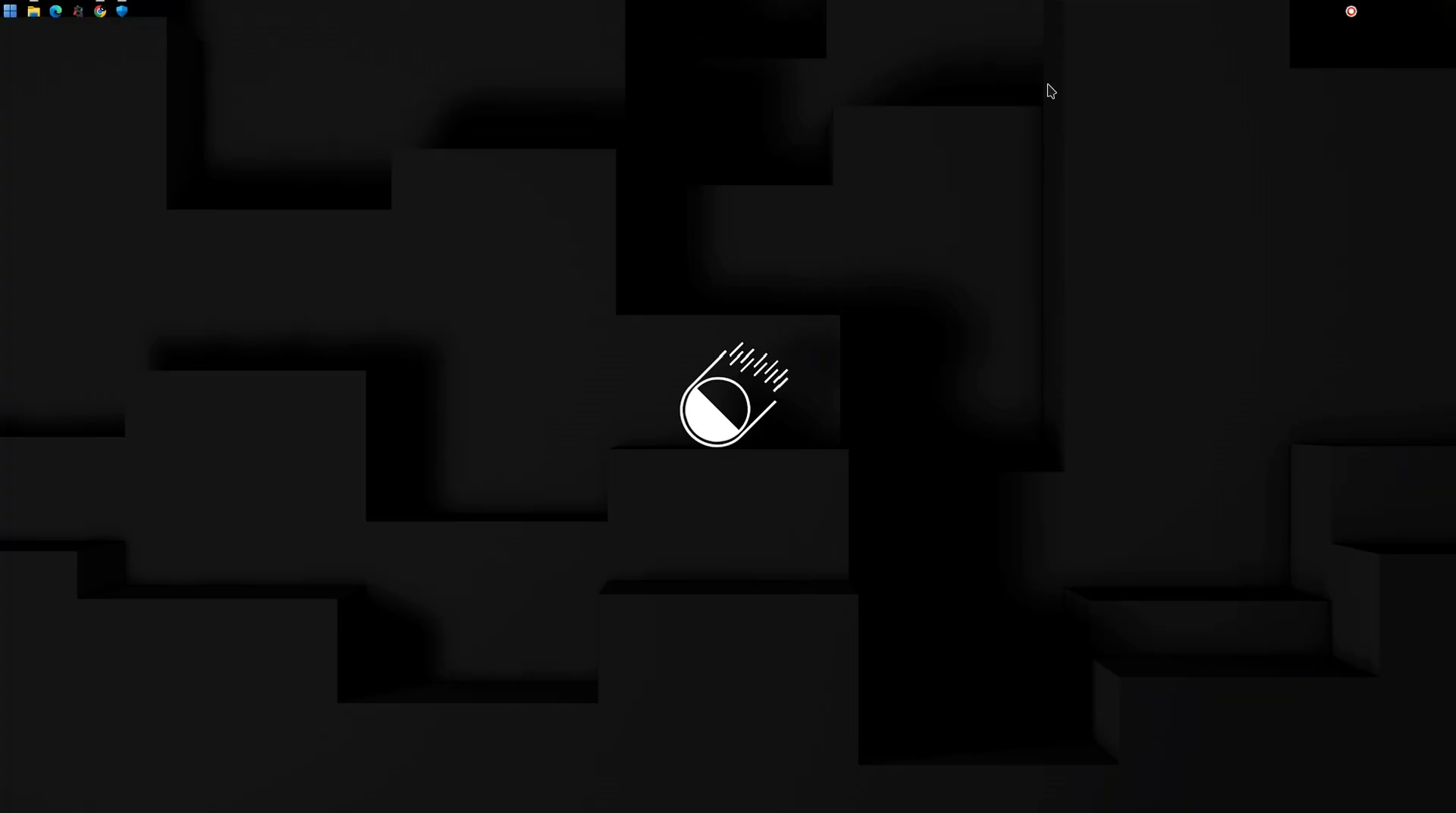
Switch to File Explorer and run Comet_Updating_System_.exe from Documents as administrator, allowing it past the SmartScreen block
click(36, 13)
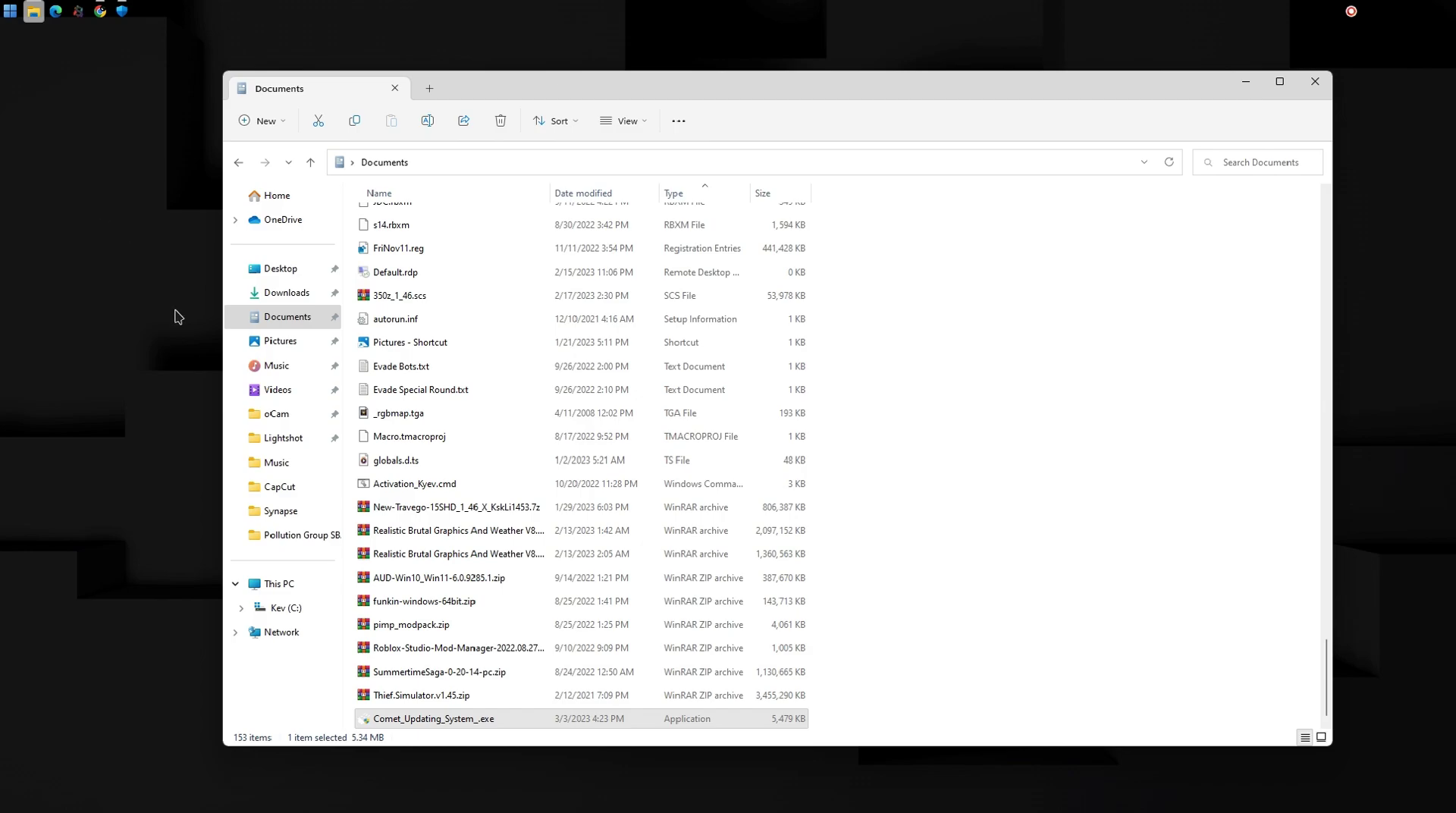
right_click(502, 717)
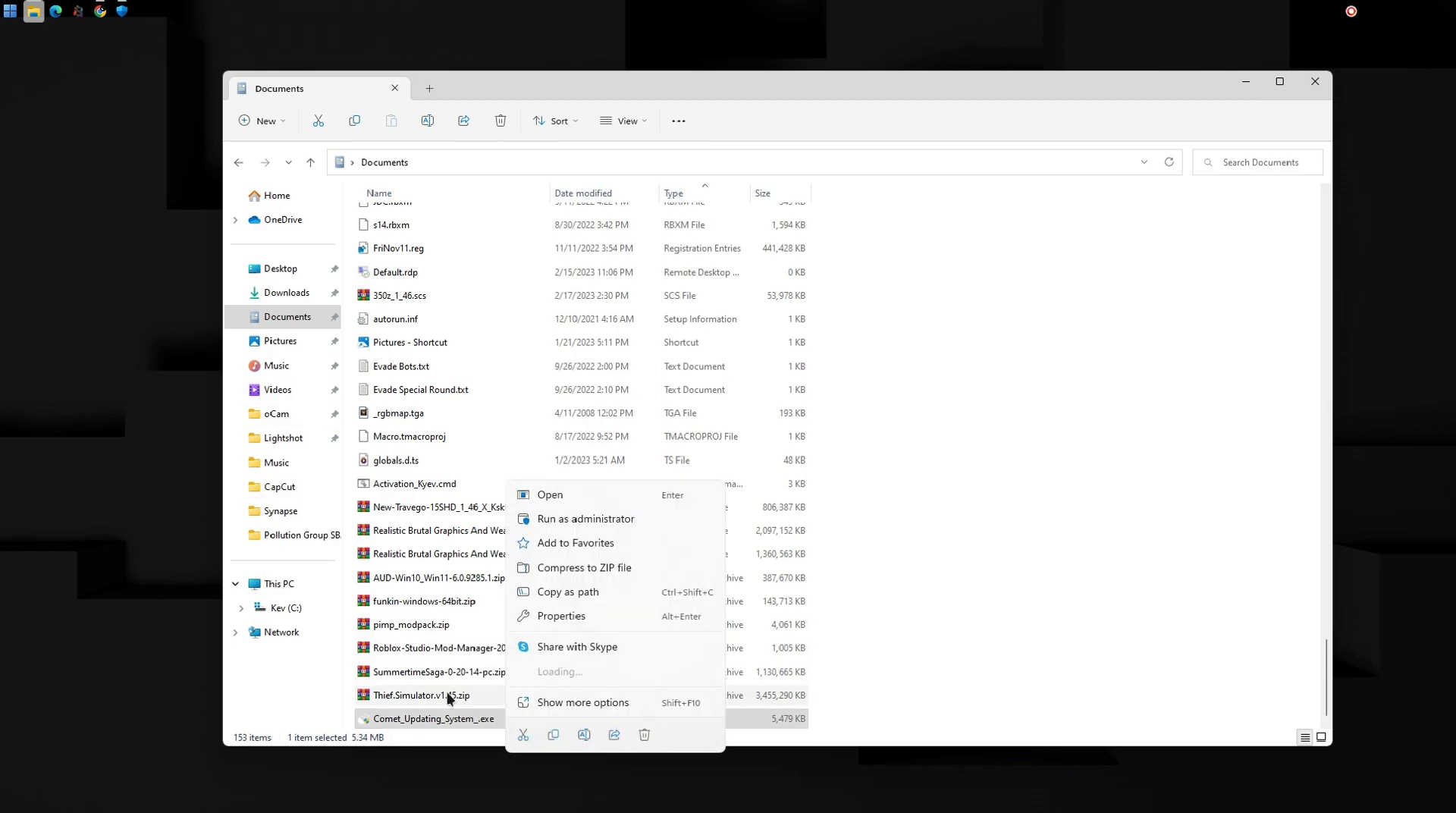
click(552, 520)
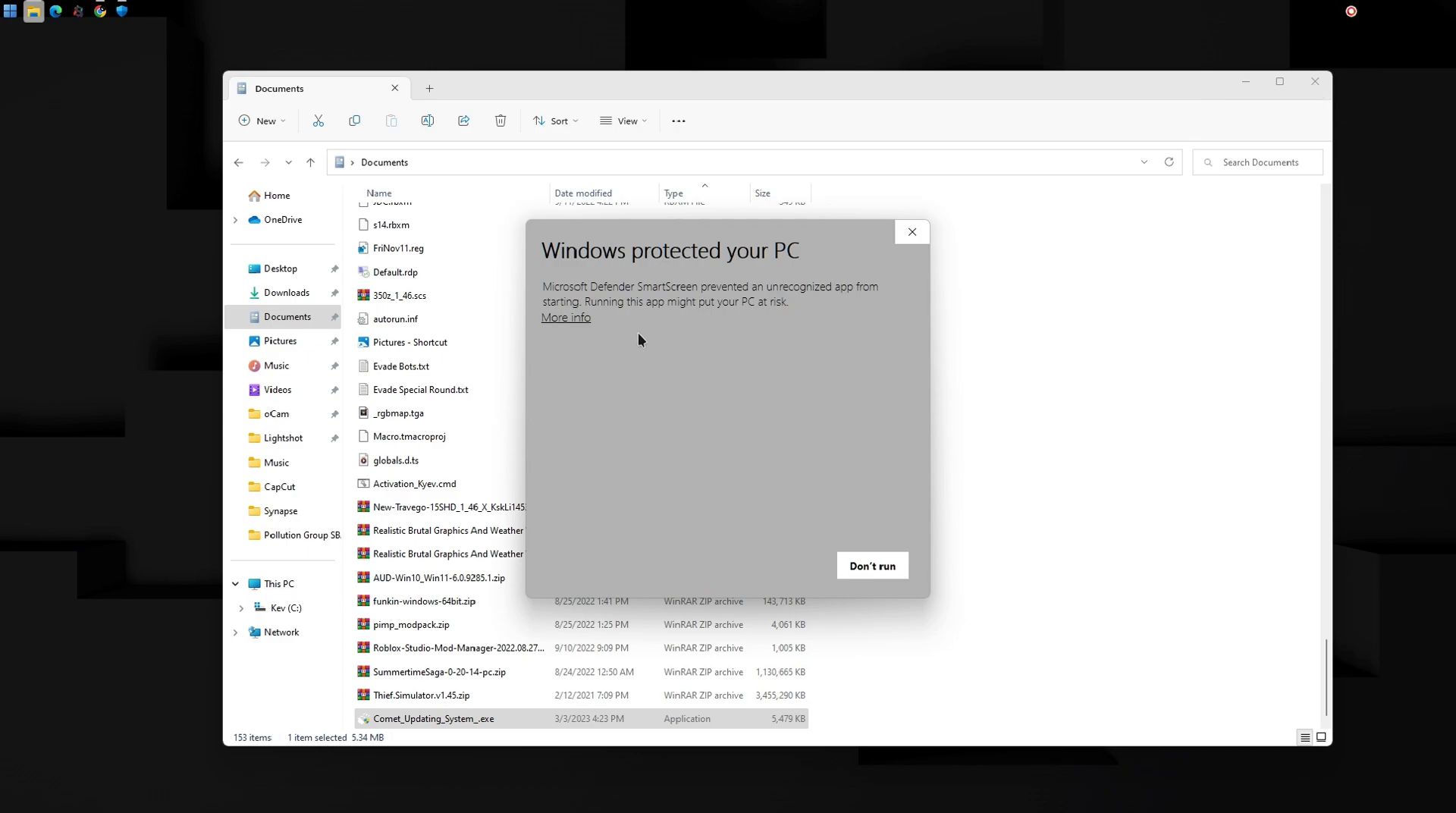
click(580, 323)
click(781, 567)
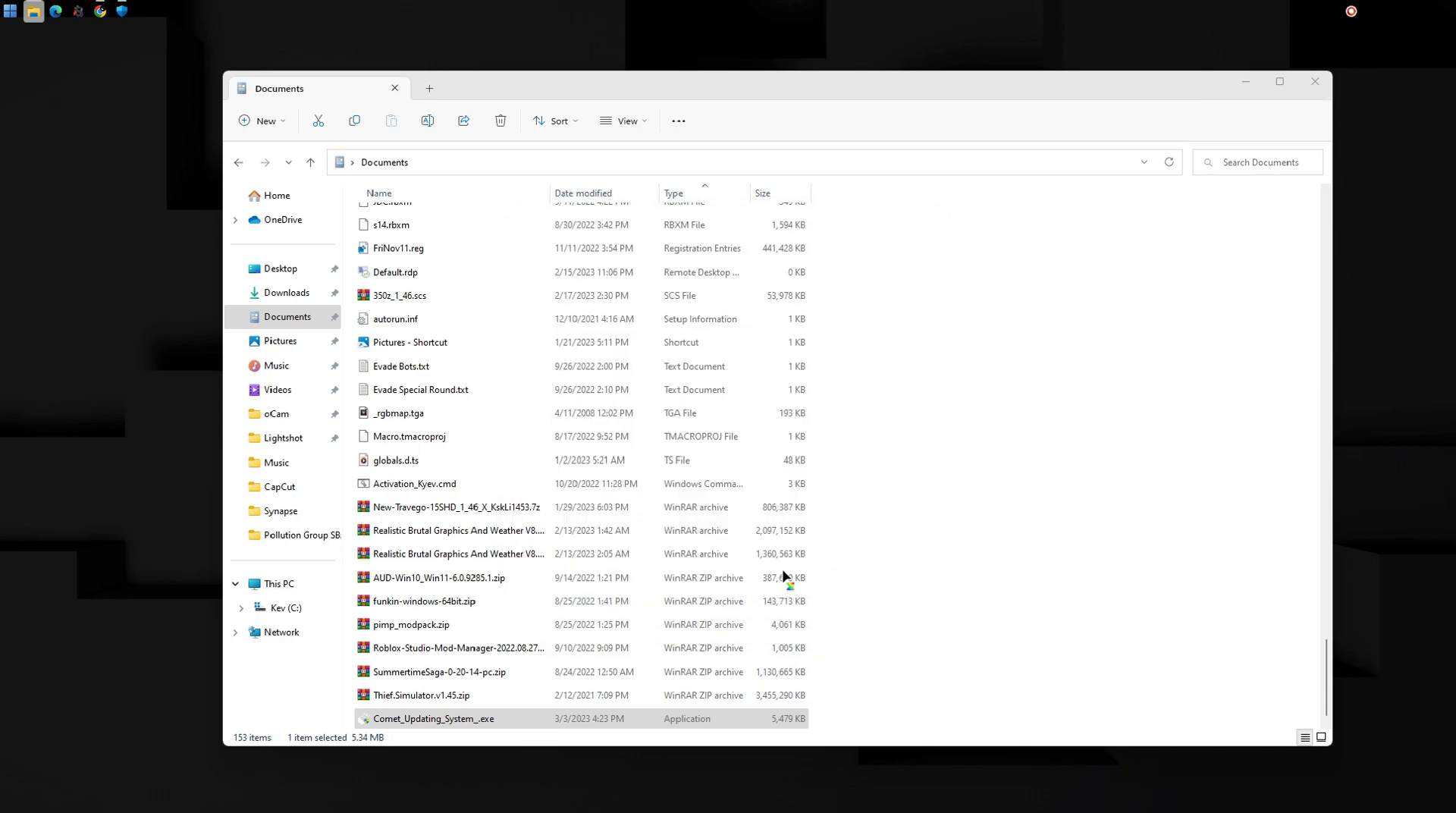
Minimize File Explorer, continue past the Comet Updating System welcome page and accept the End-User License Agreement
click(1246, 81)
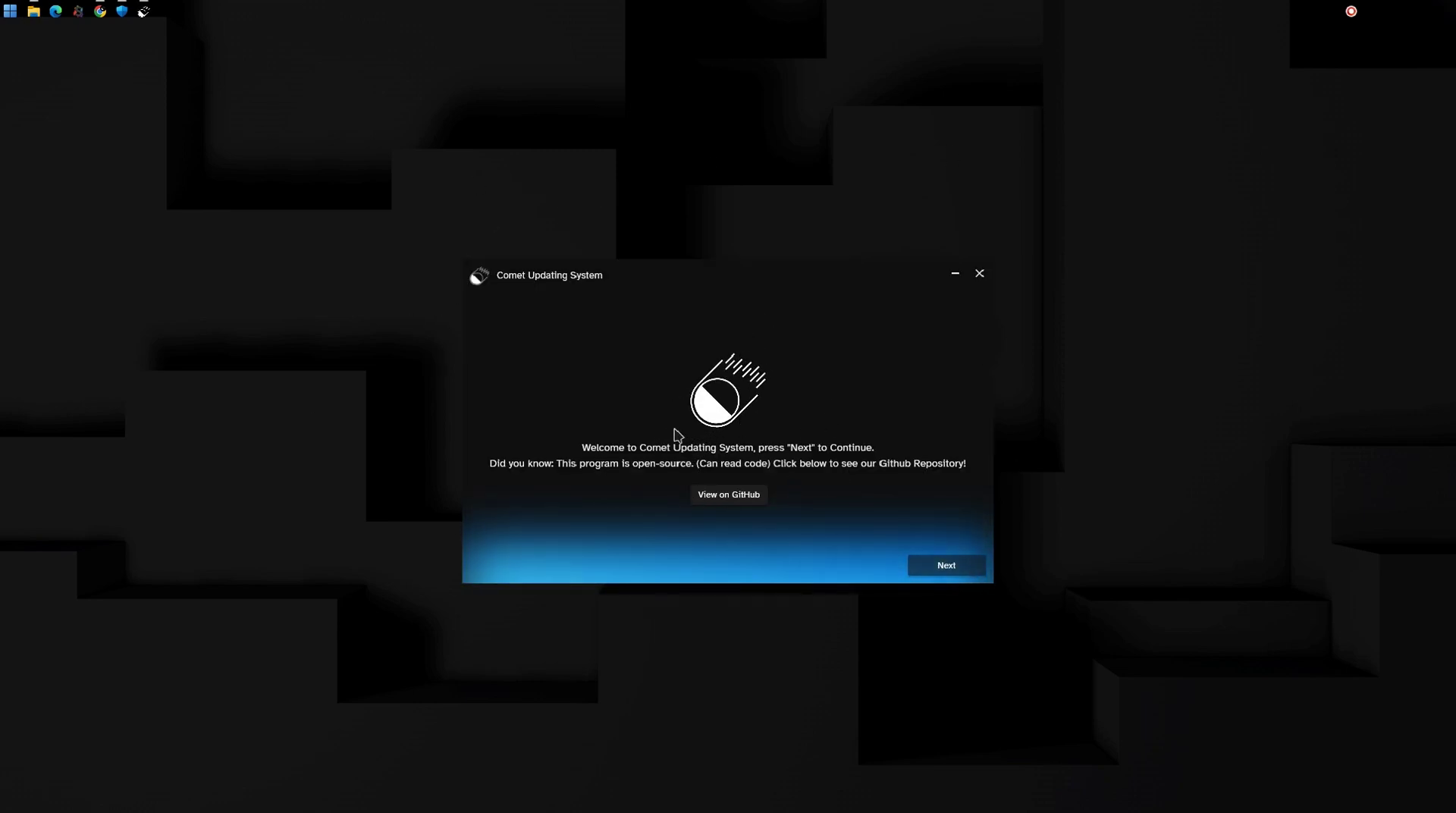
click(947, 565)
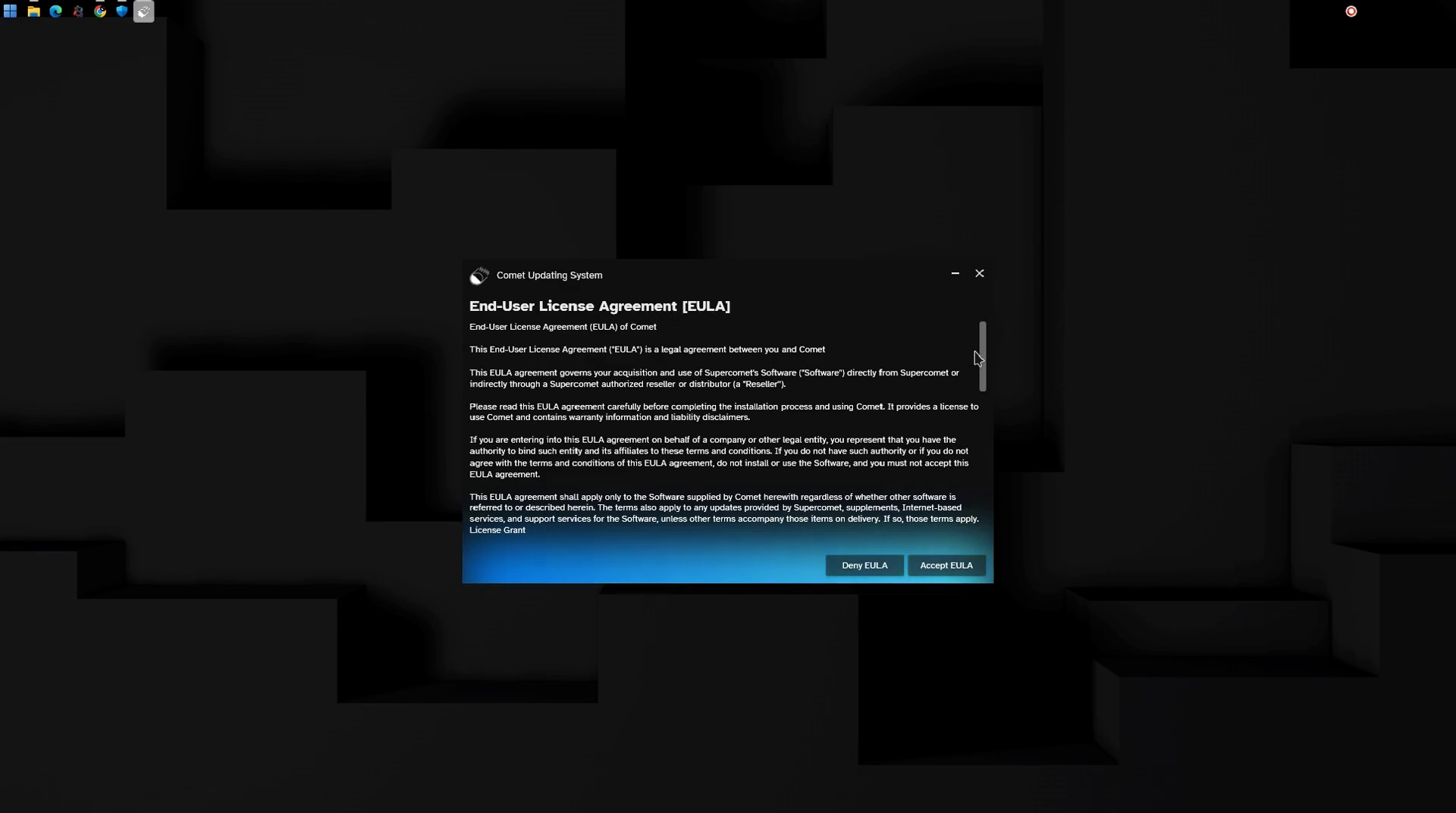
drag(984, 356, 989, 514)
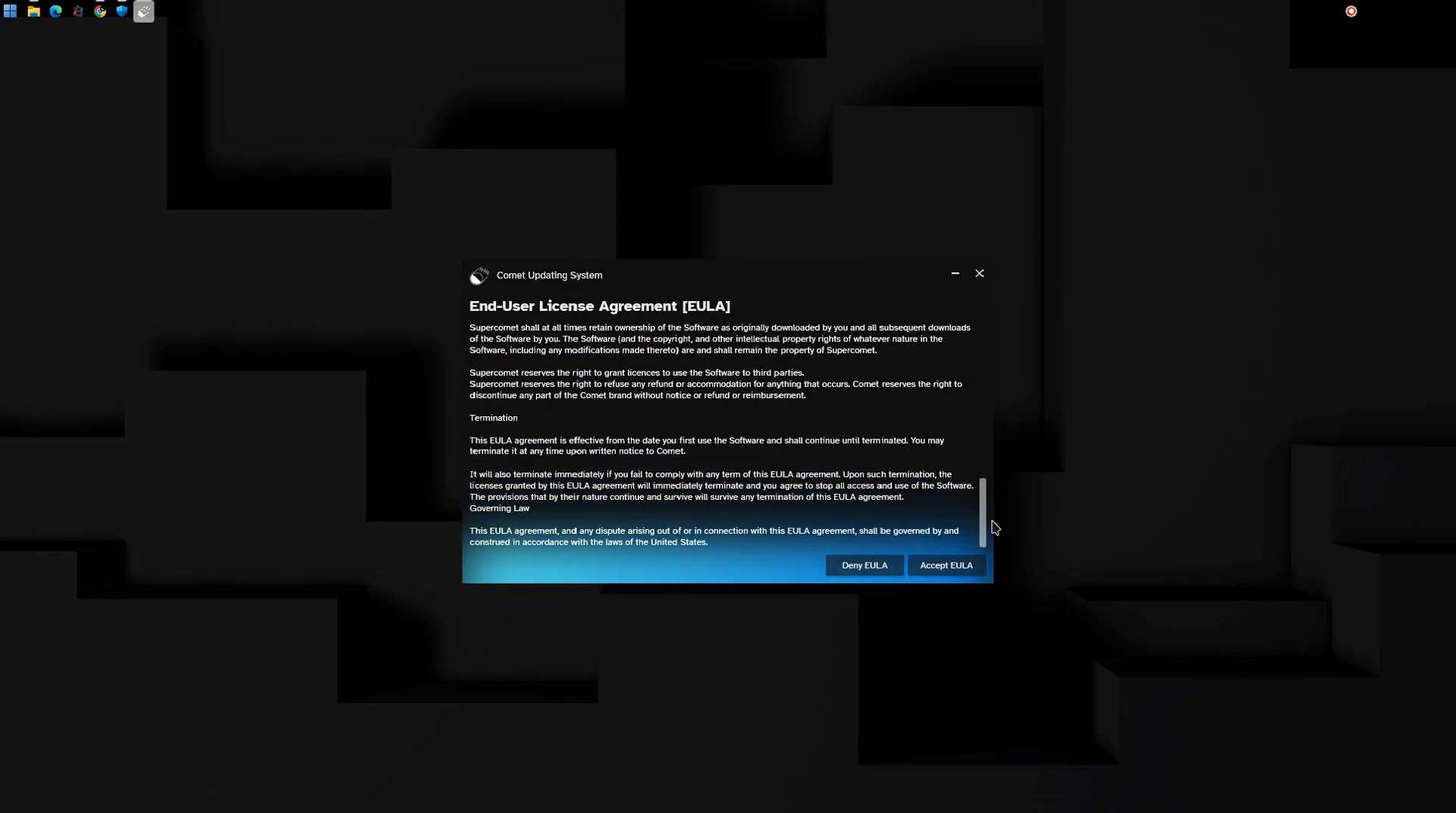
click(945, 555)
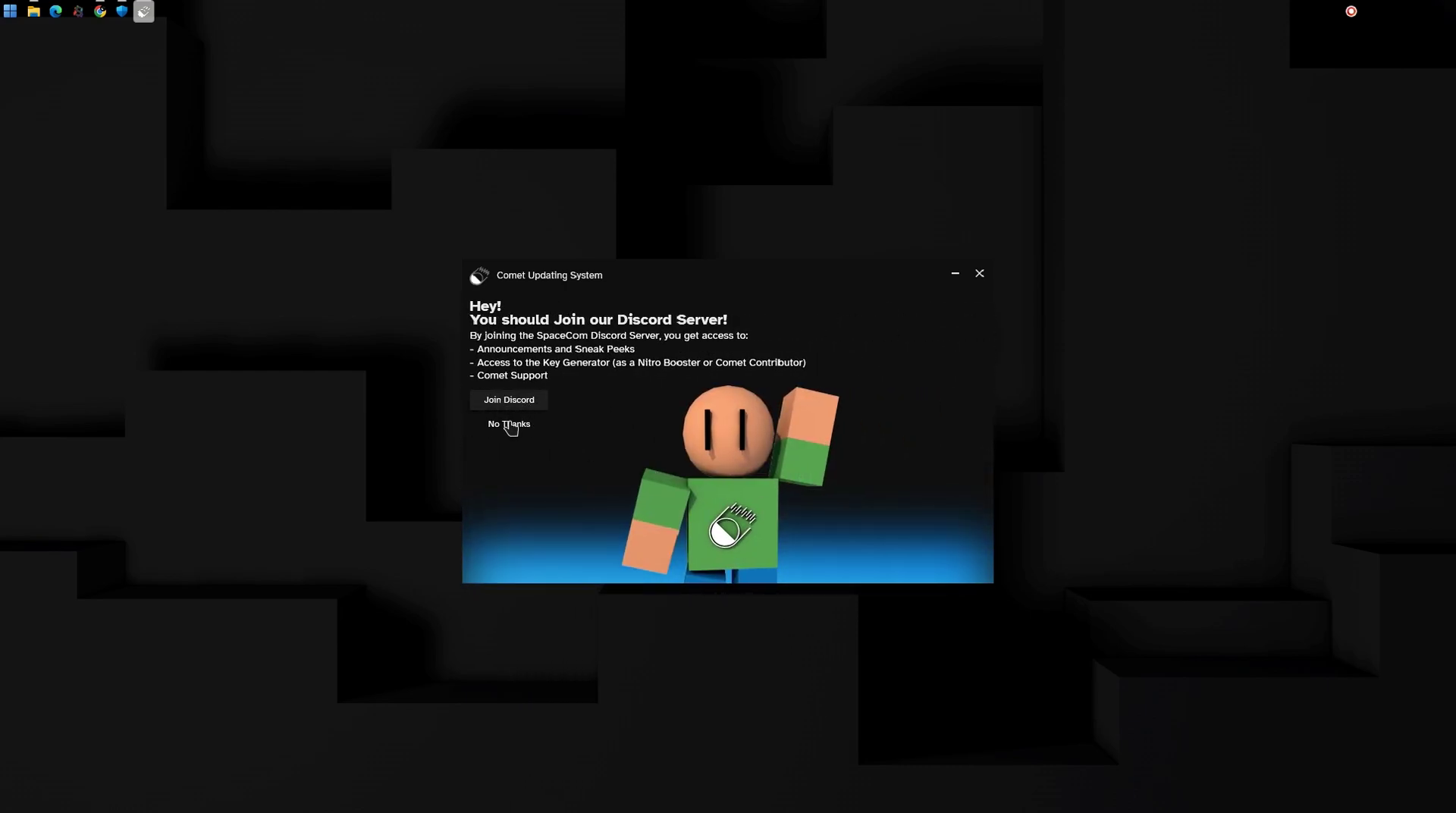
Decline the Discord server invitation, enter Comet and close its Settings window
click(509, 423)
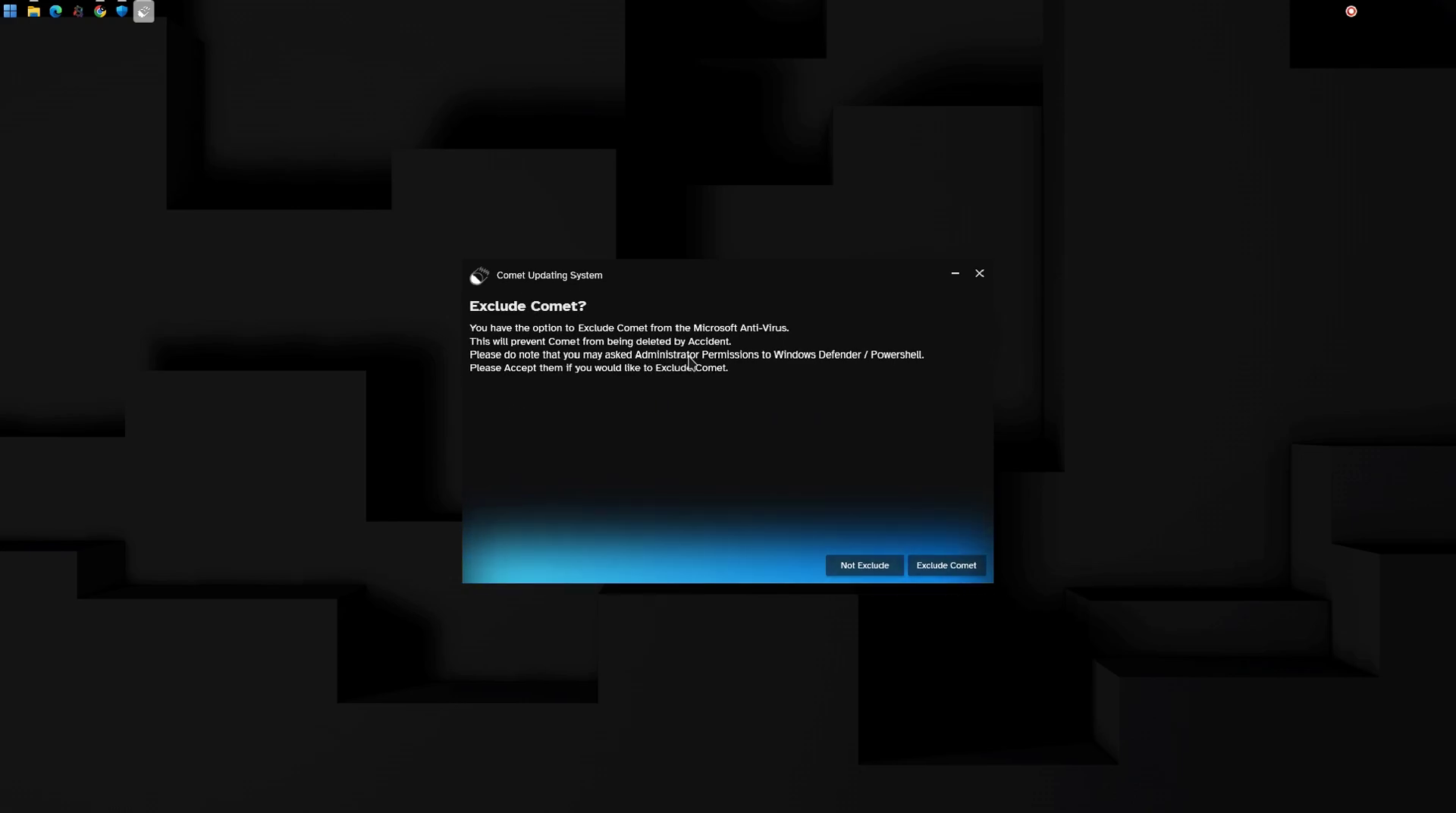
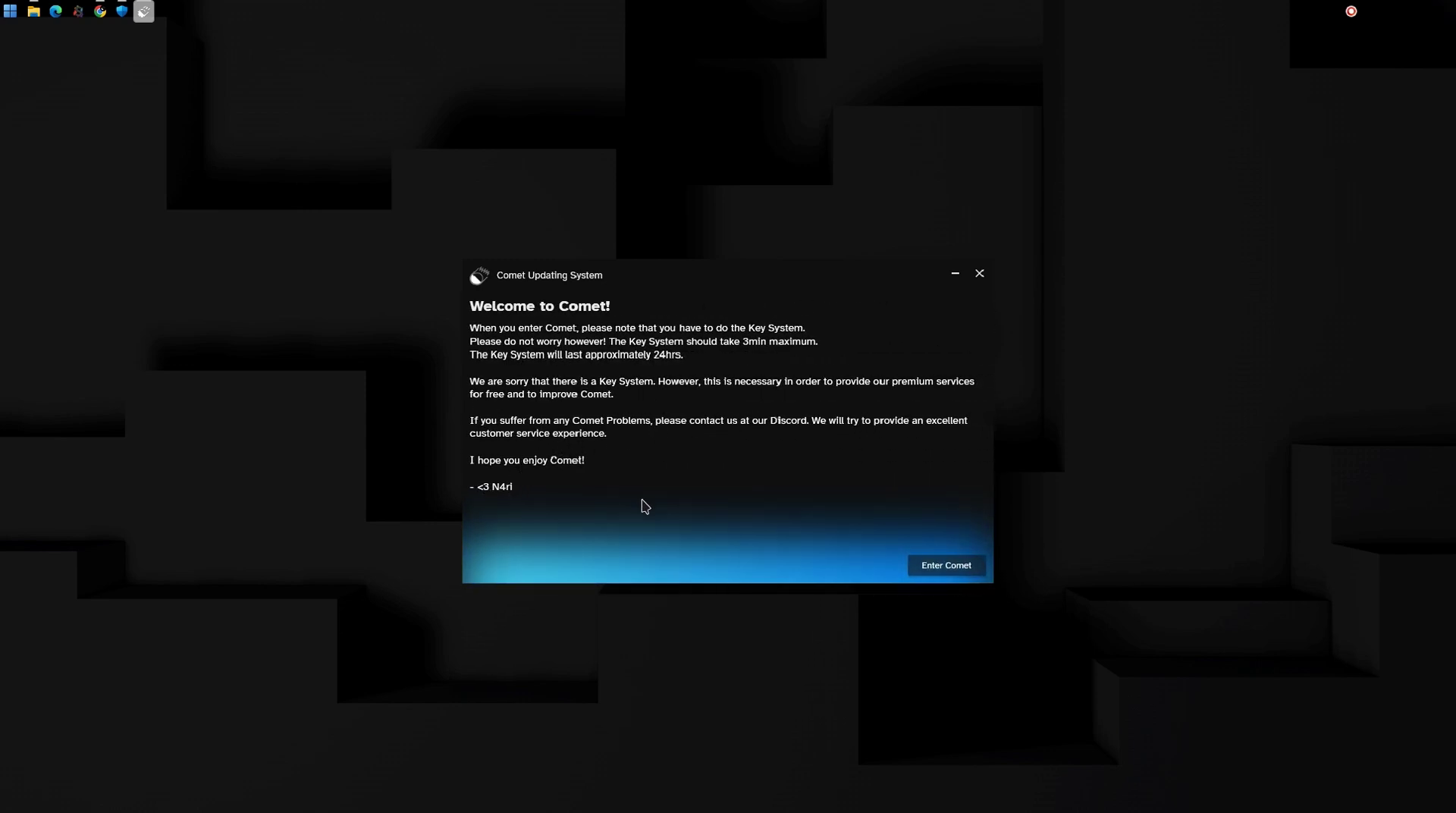
click(958, 569)
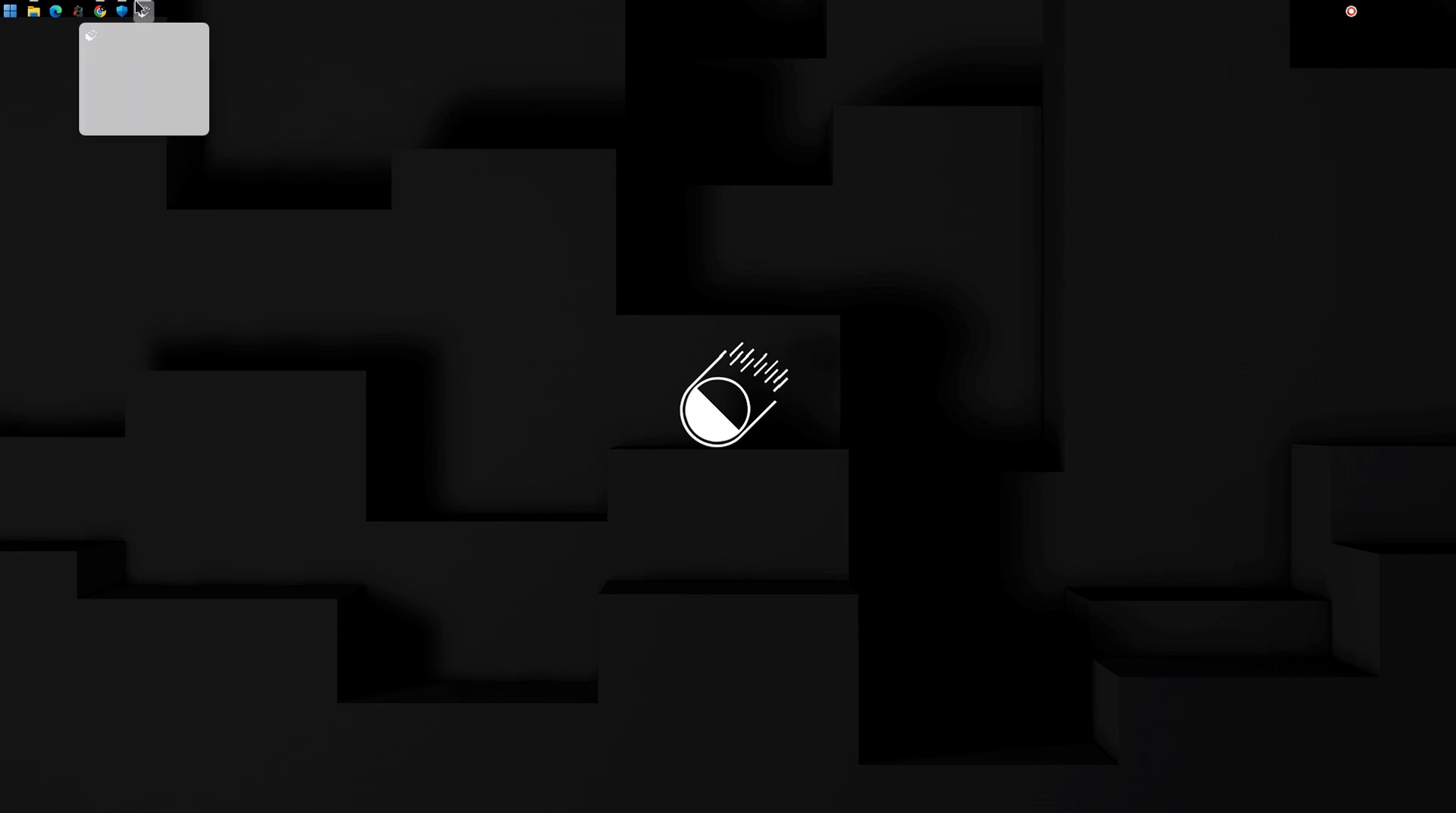
click(166, 94)
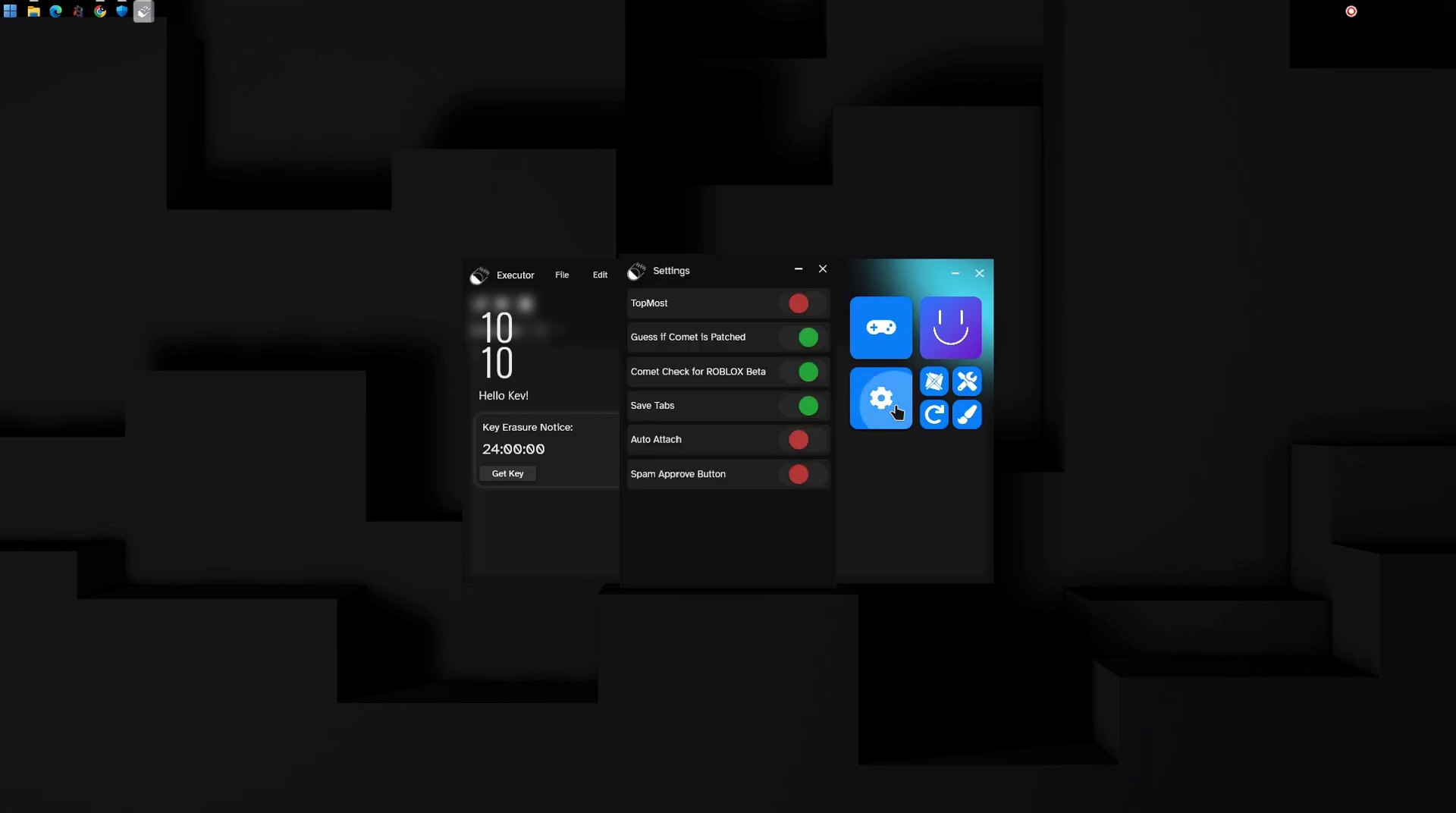
click(823, 270)
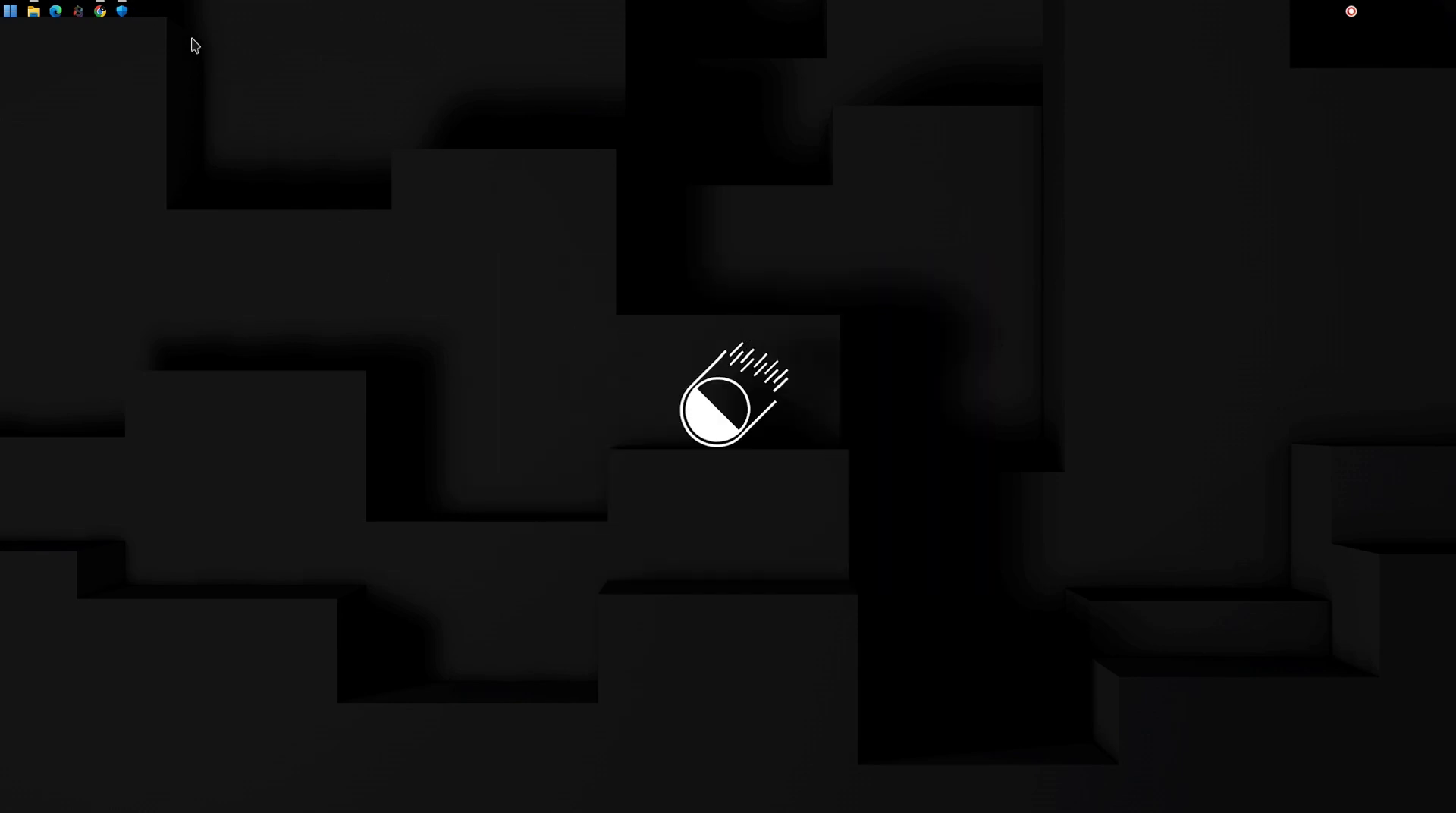
Switch to Windows Security and add a Microsoft Defender folder exclusion for the Comet 3 folder in Documents
click(128, 11)
click(334, 198)
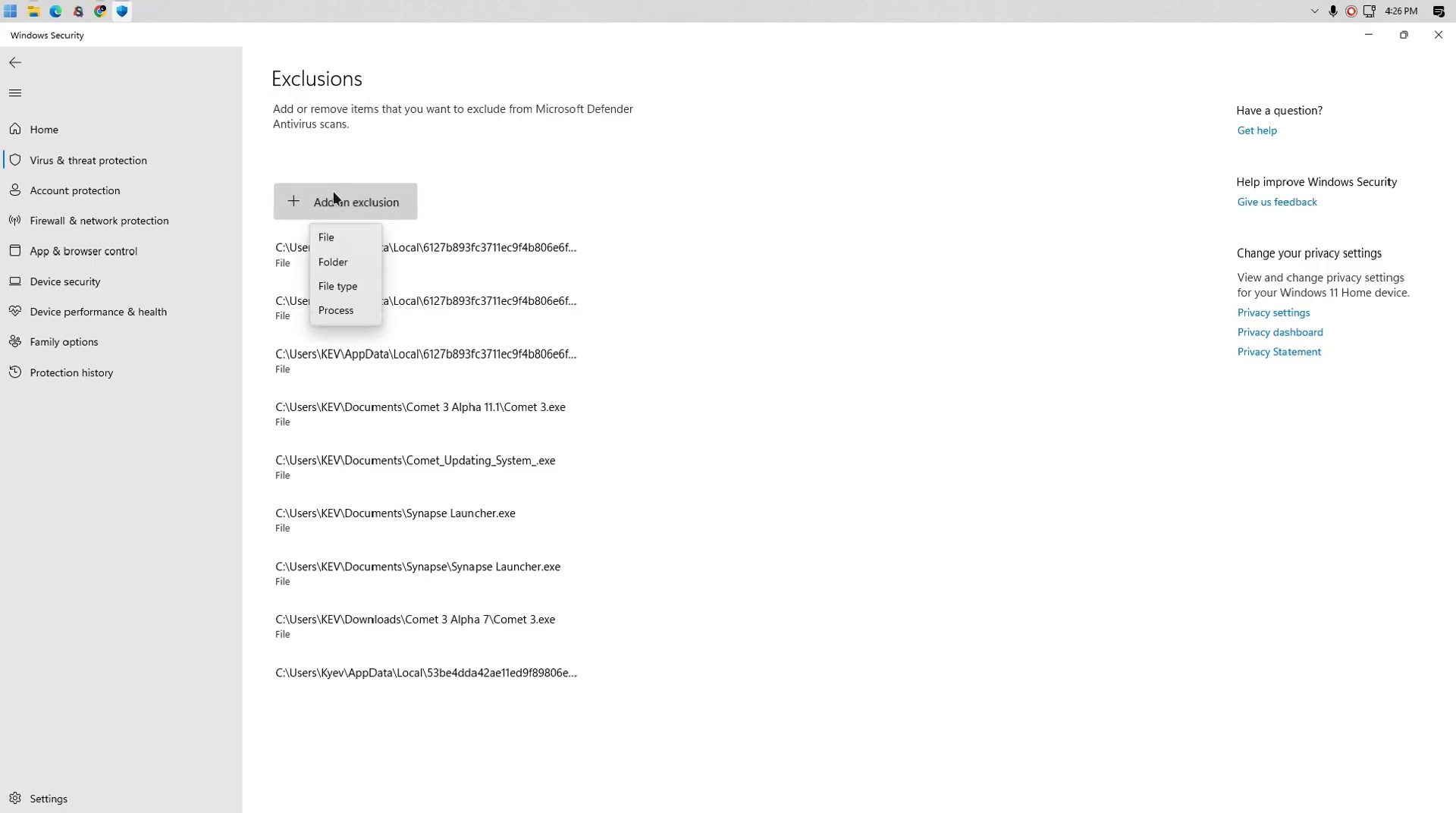
click(326, 262)
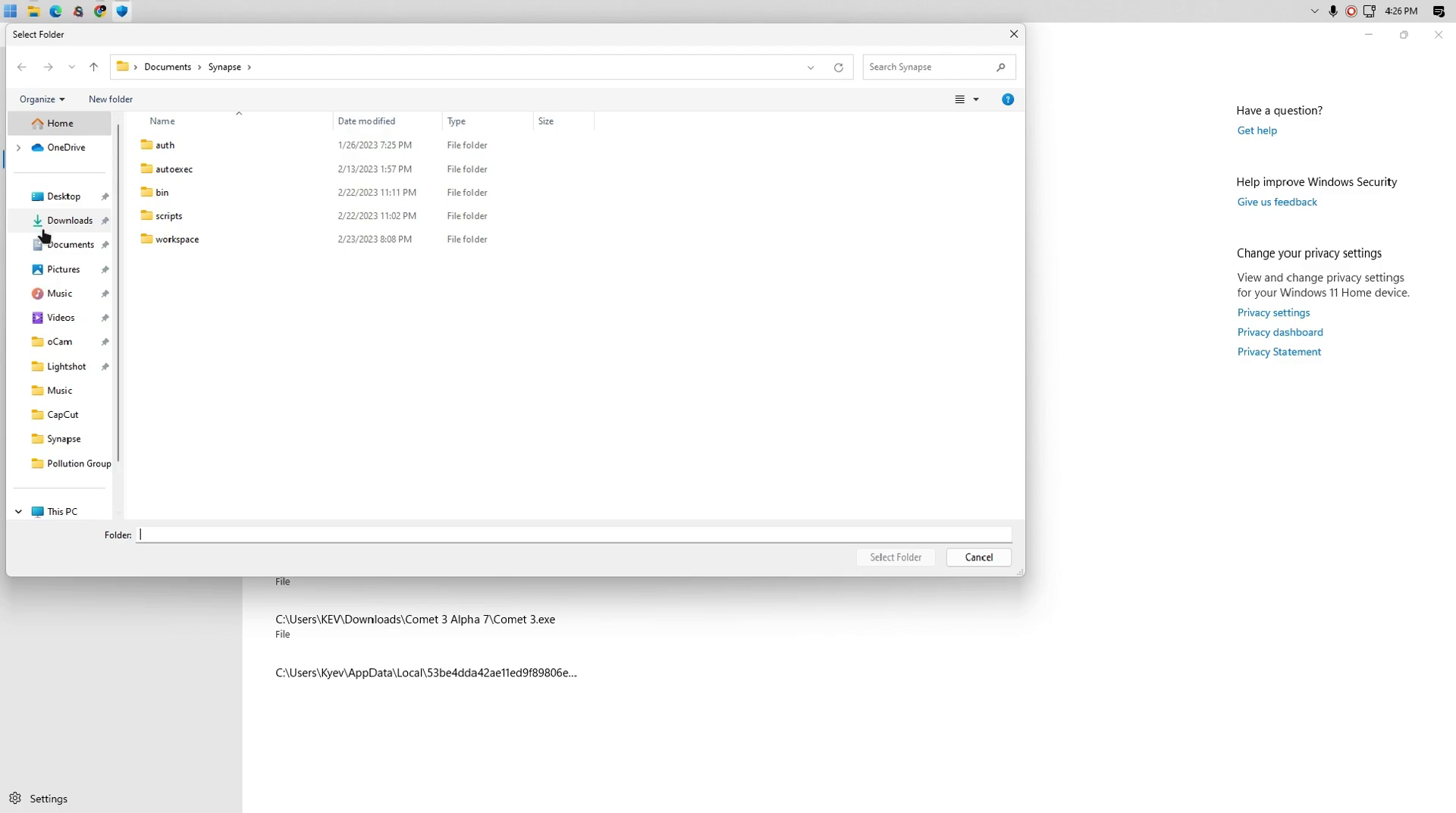
click(64, 244)
click(202, 356)
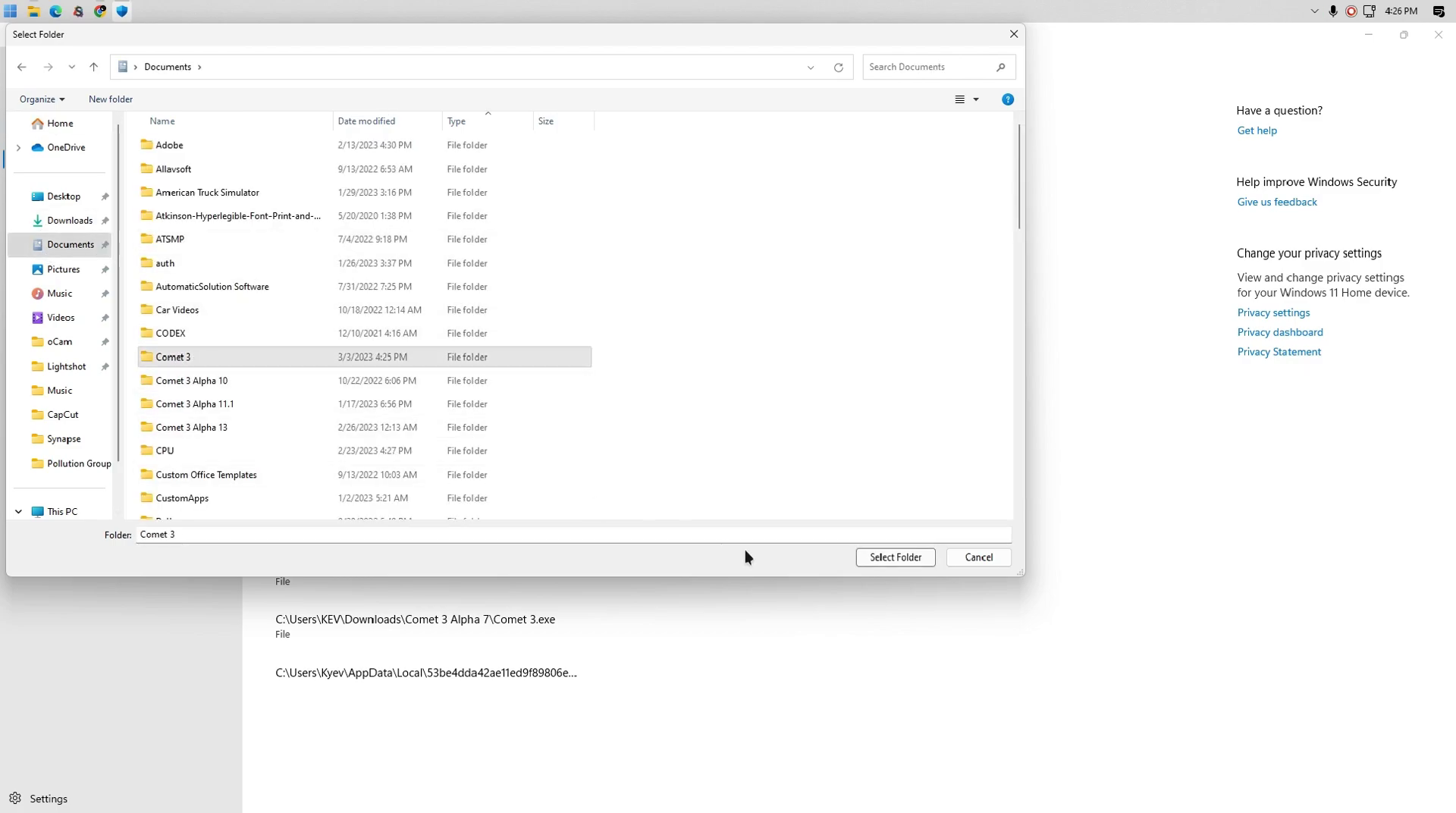
click(896, 557)
Add Defender exclusions for Comet.exe in Documents\Comet 3, its bin folder and the CometAuth.dll file inside bin
click(392, 203)
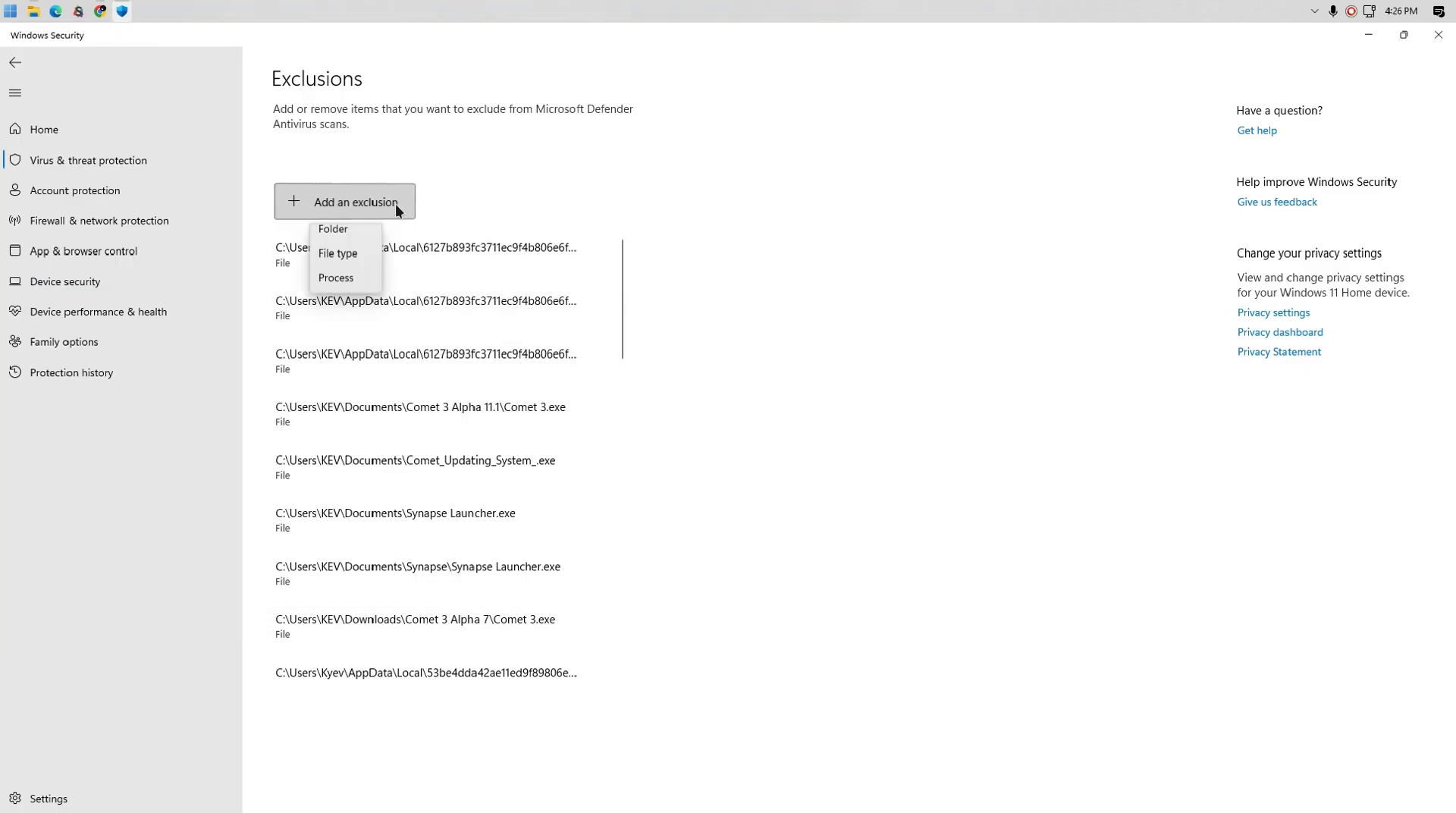
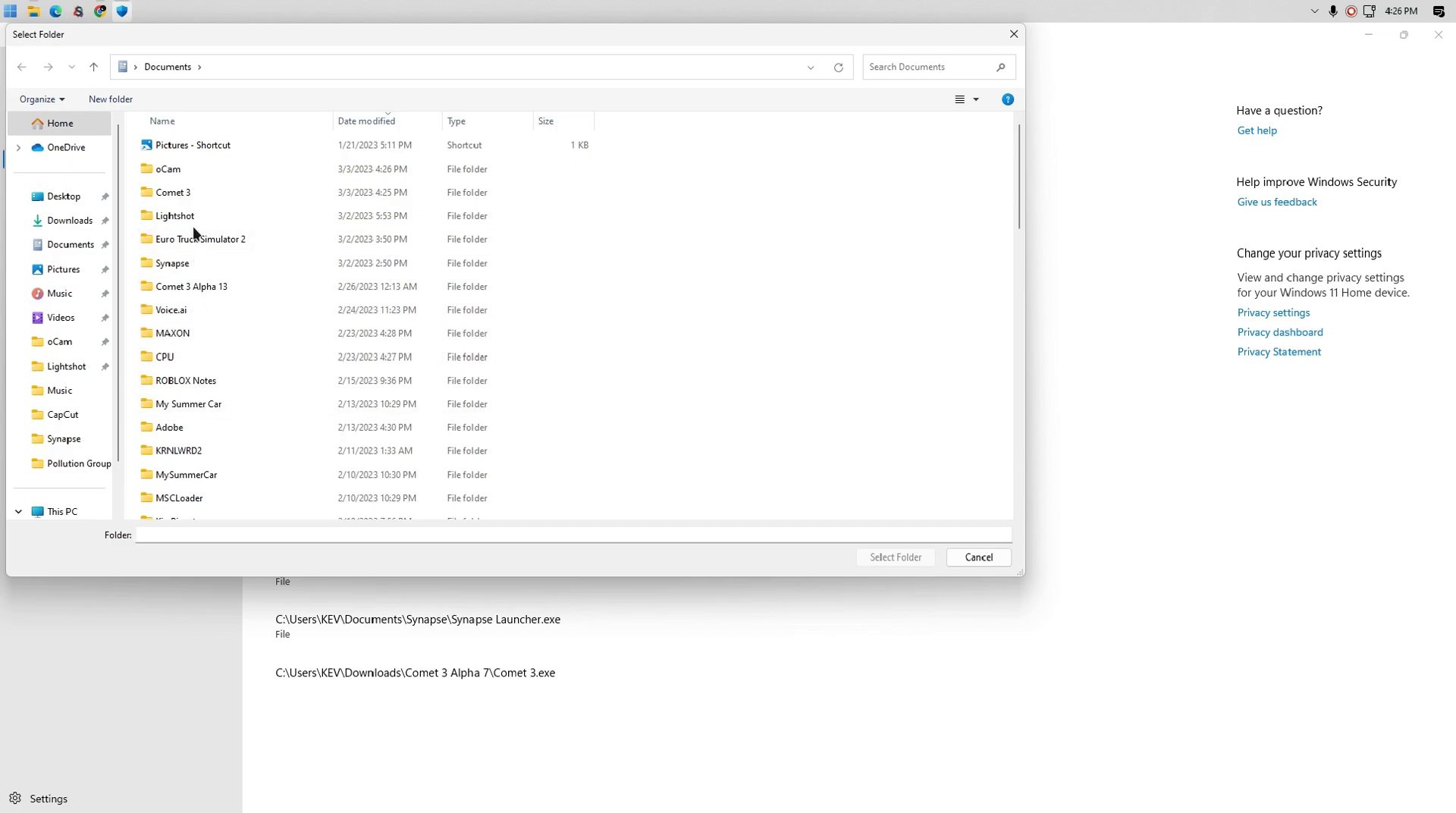
double_click(196, 194)
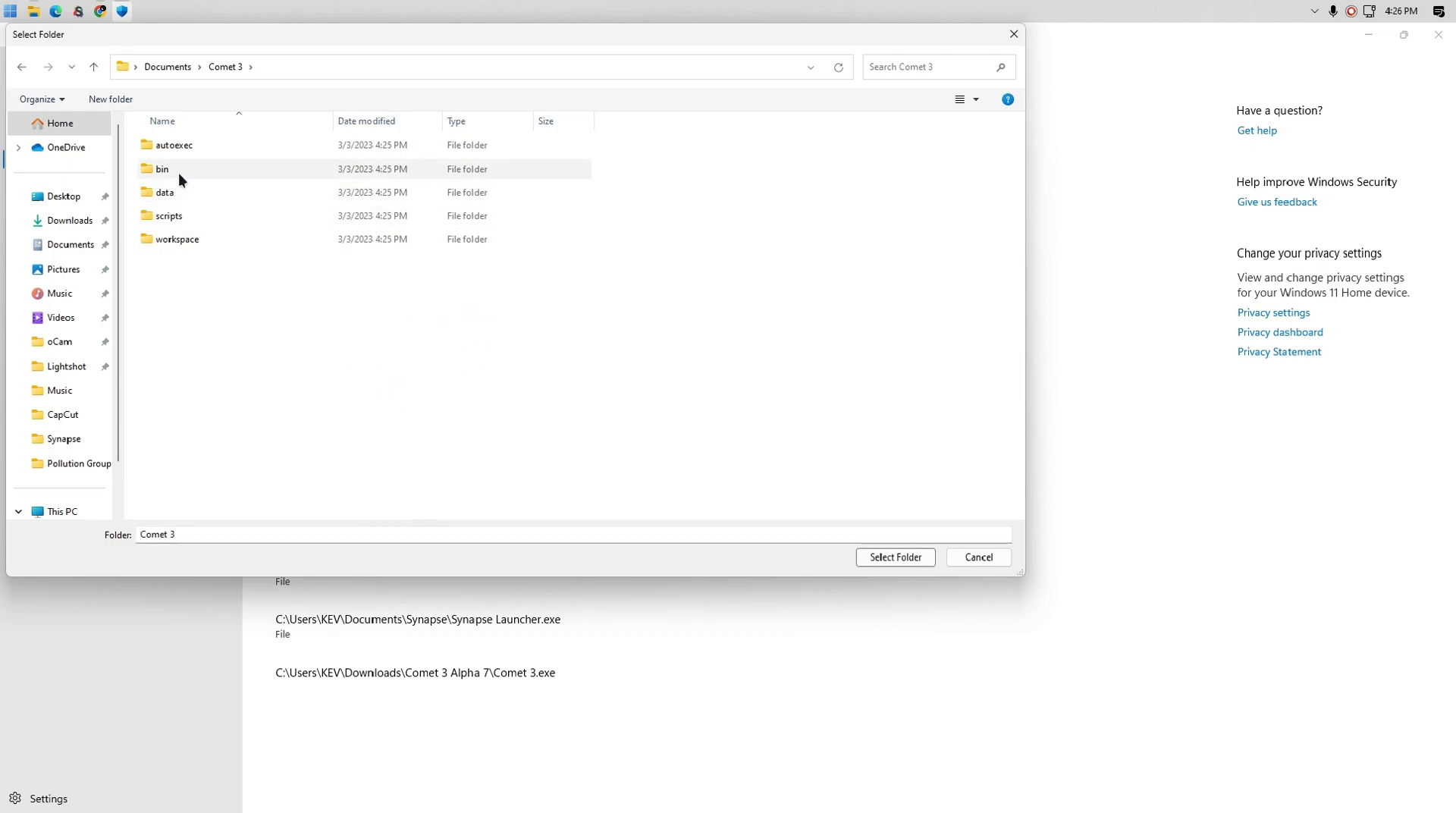
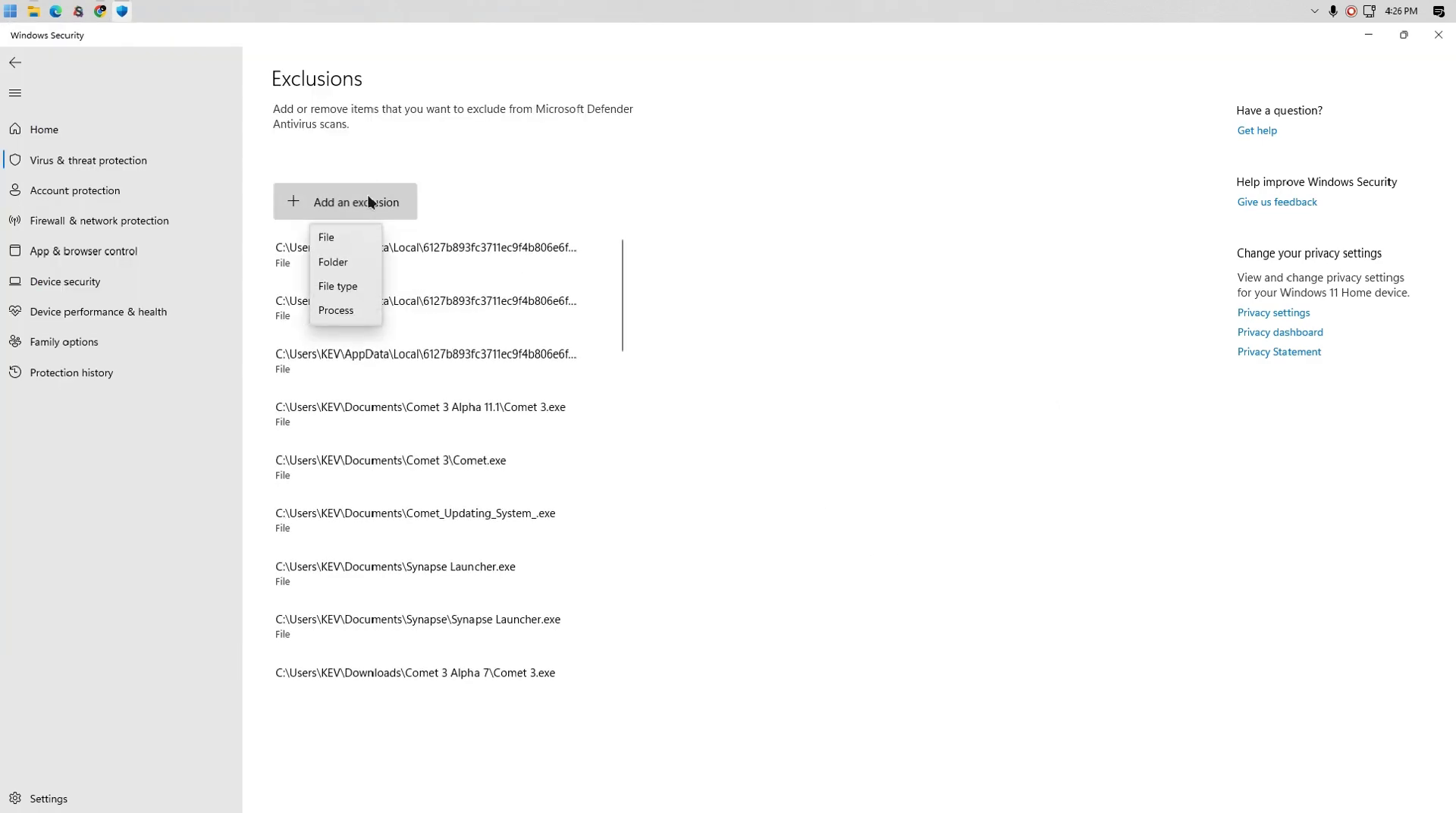
click(328, 242)
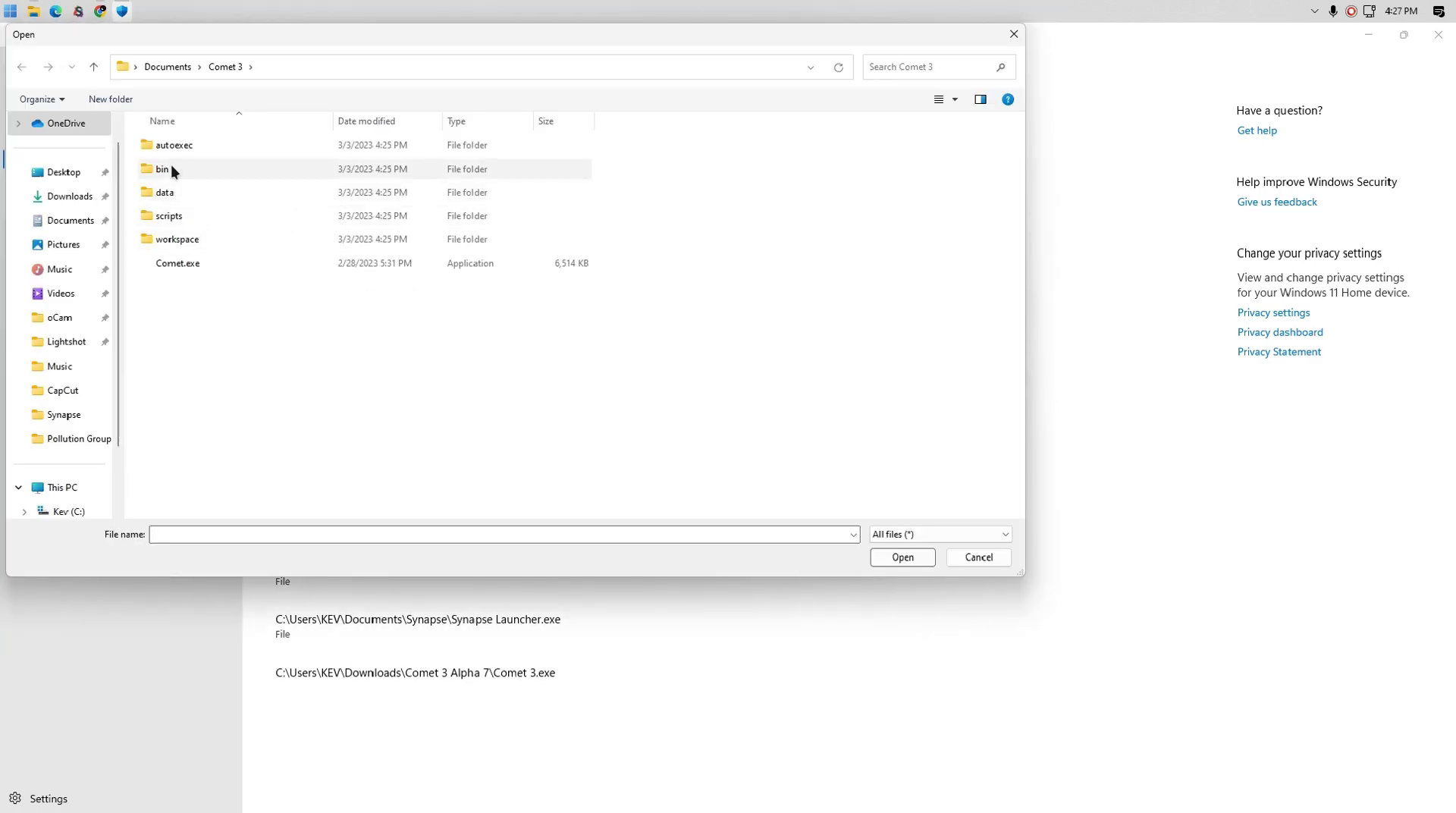
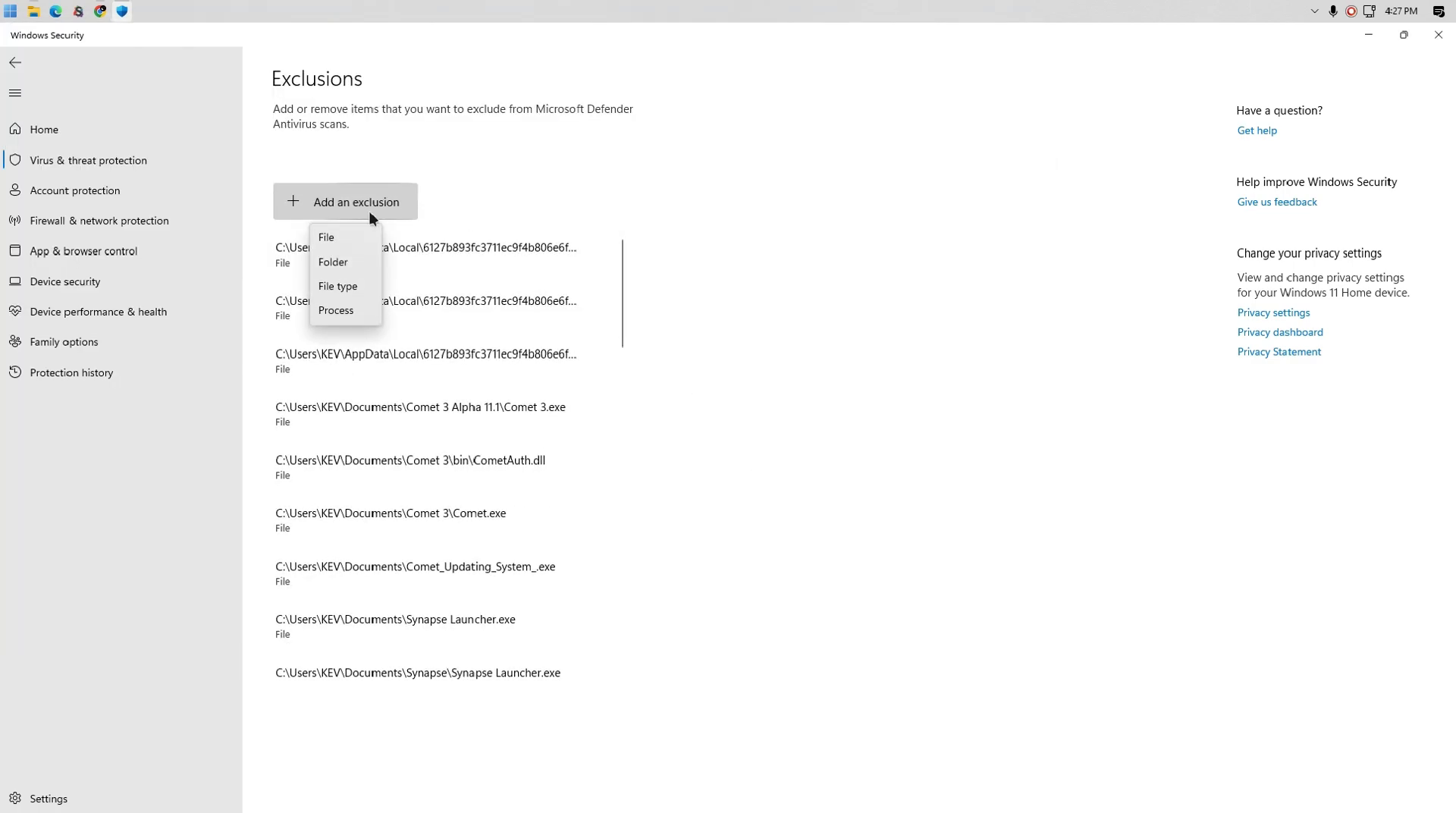
Add a folder exclusion for the folder whose name begins with 53be4dda in %localappdata%
click(348, 264)
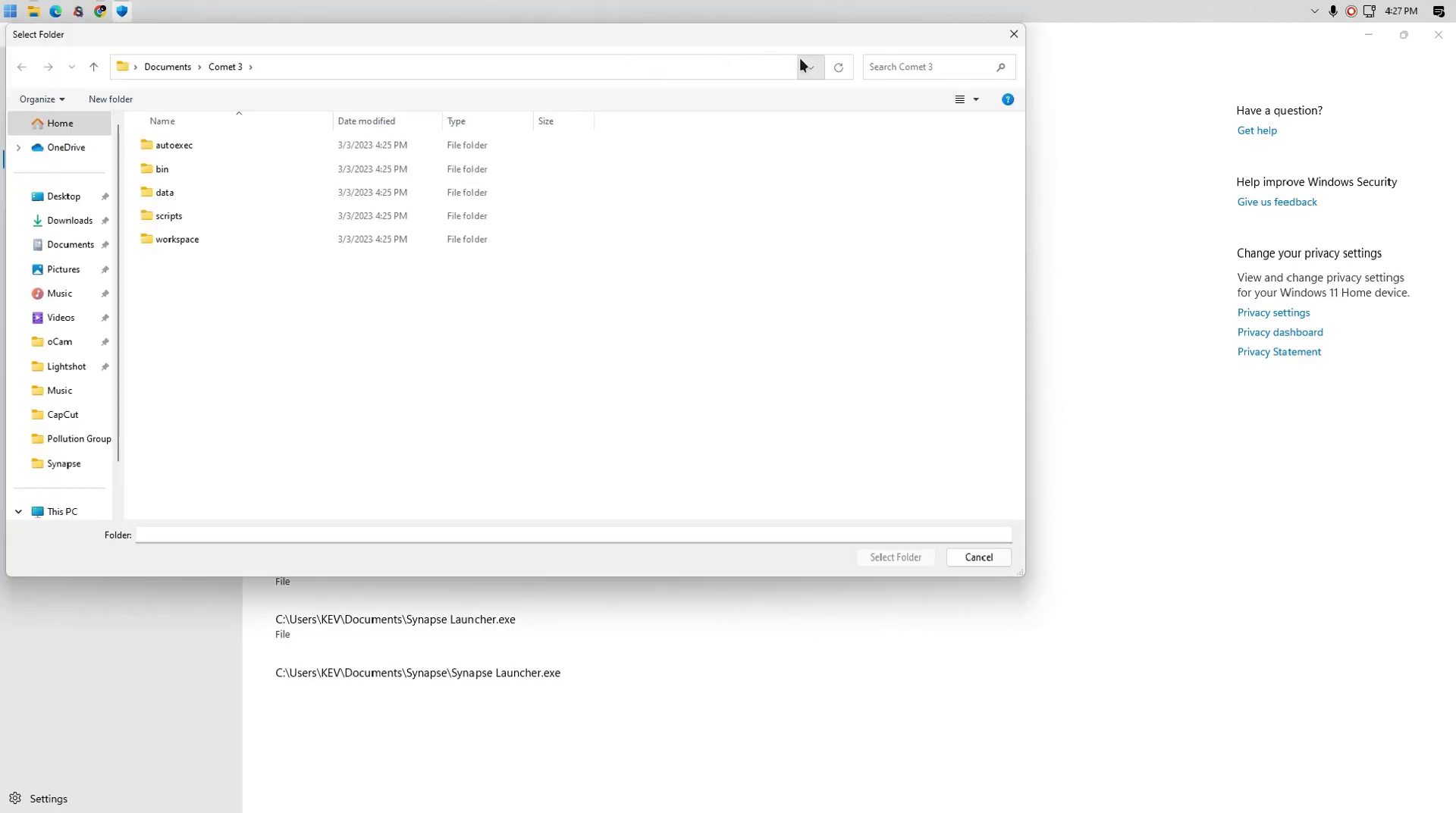
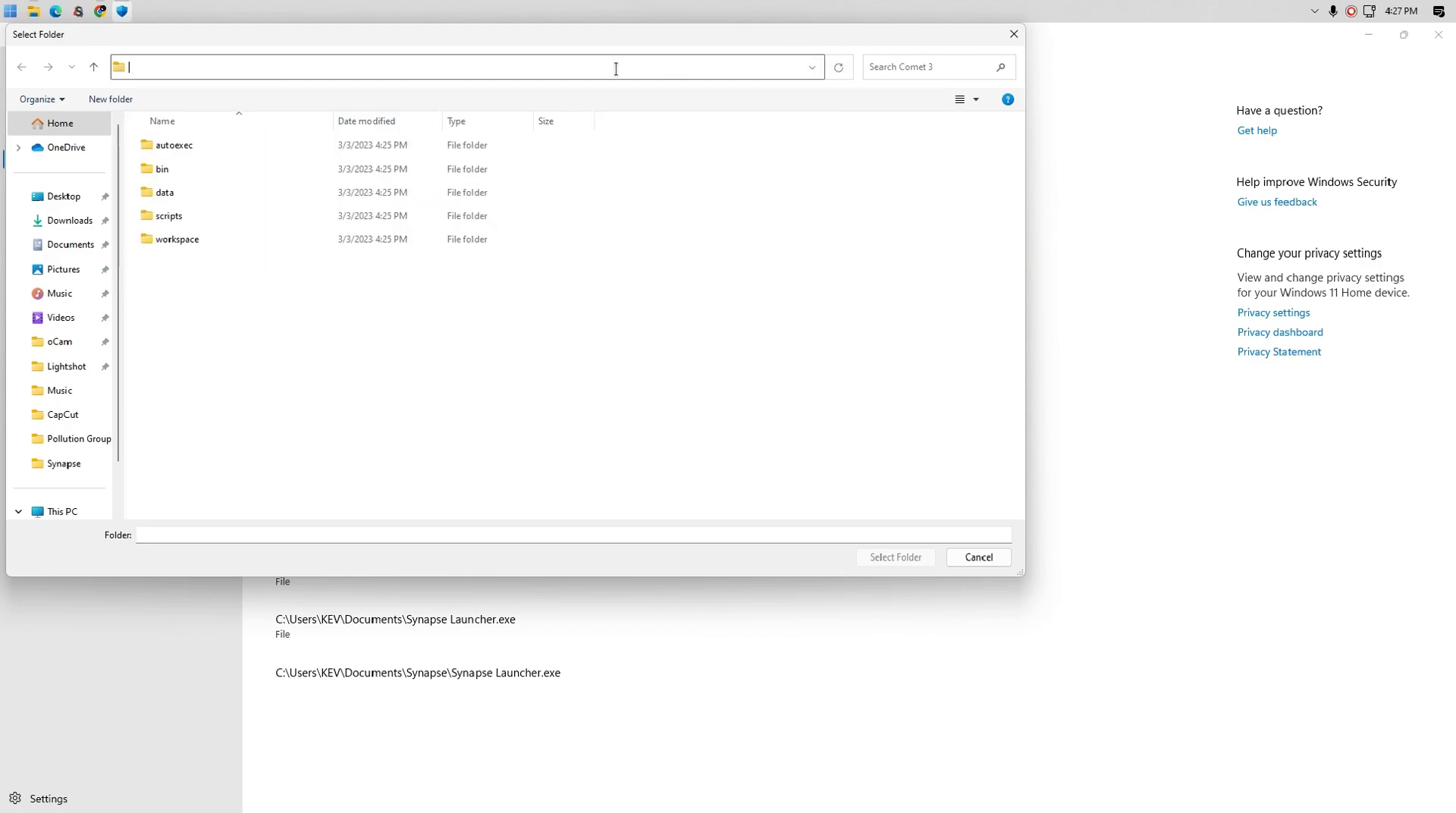
click(615, 69)
text(%localapp)
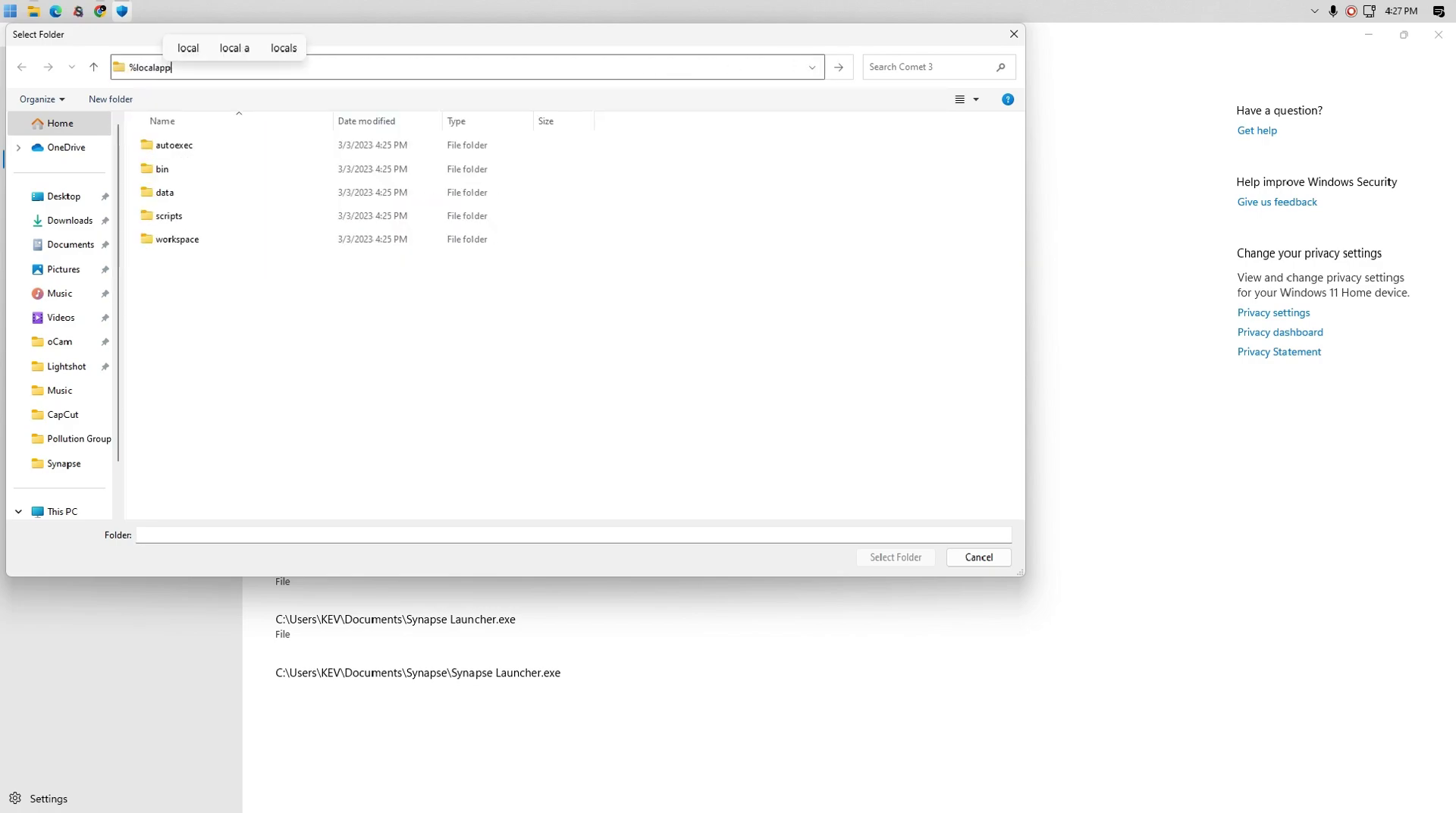
text(data%)
key(Return)
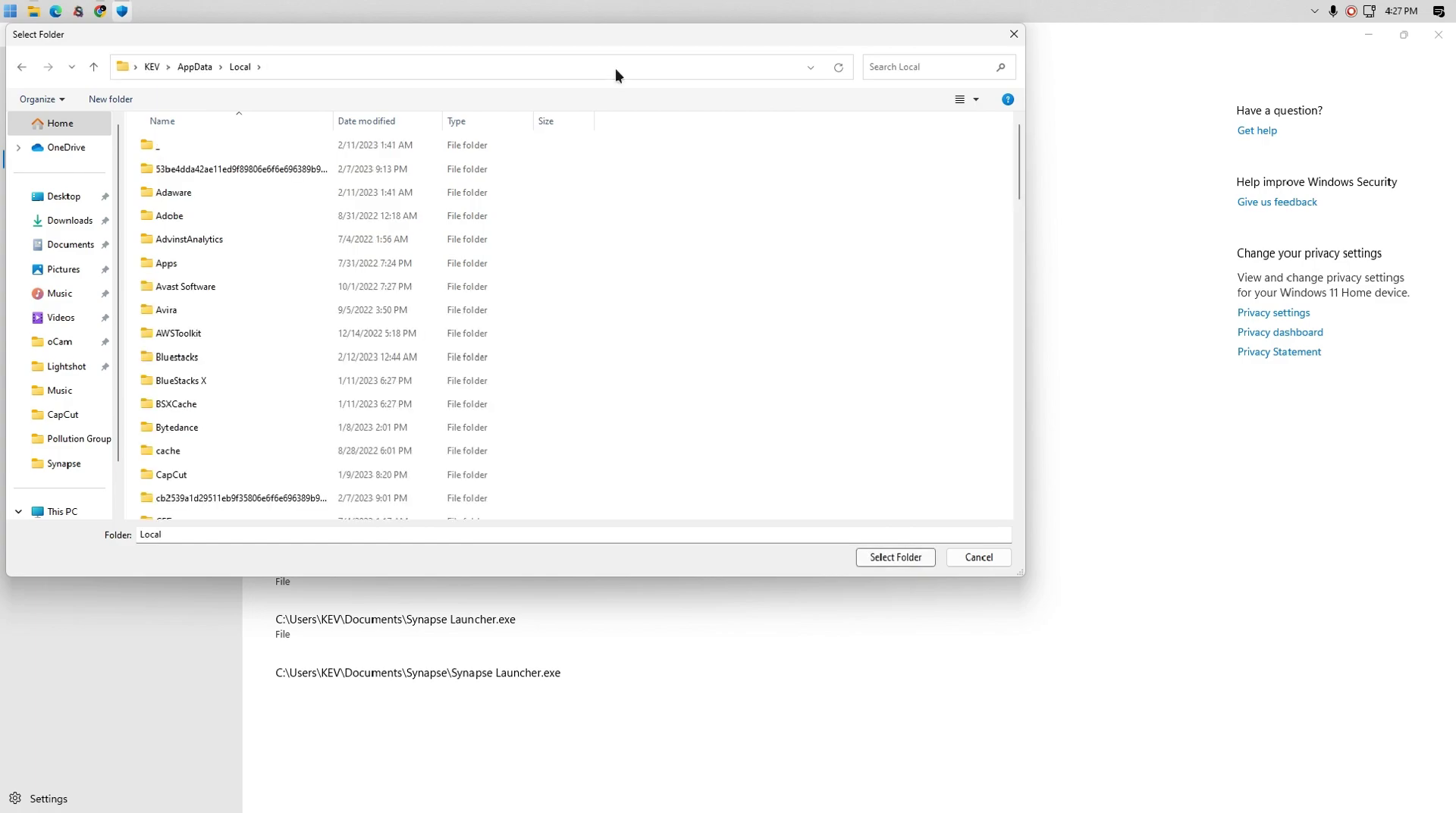
double_click(284, 169)
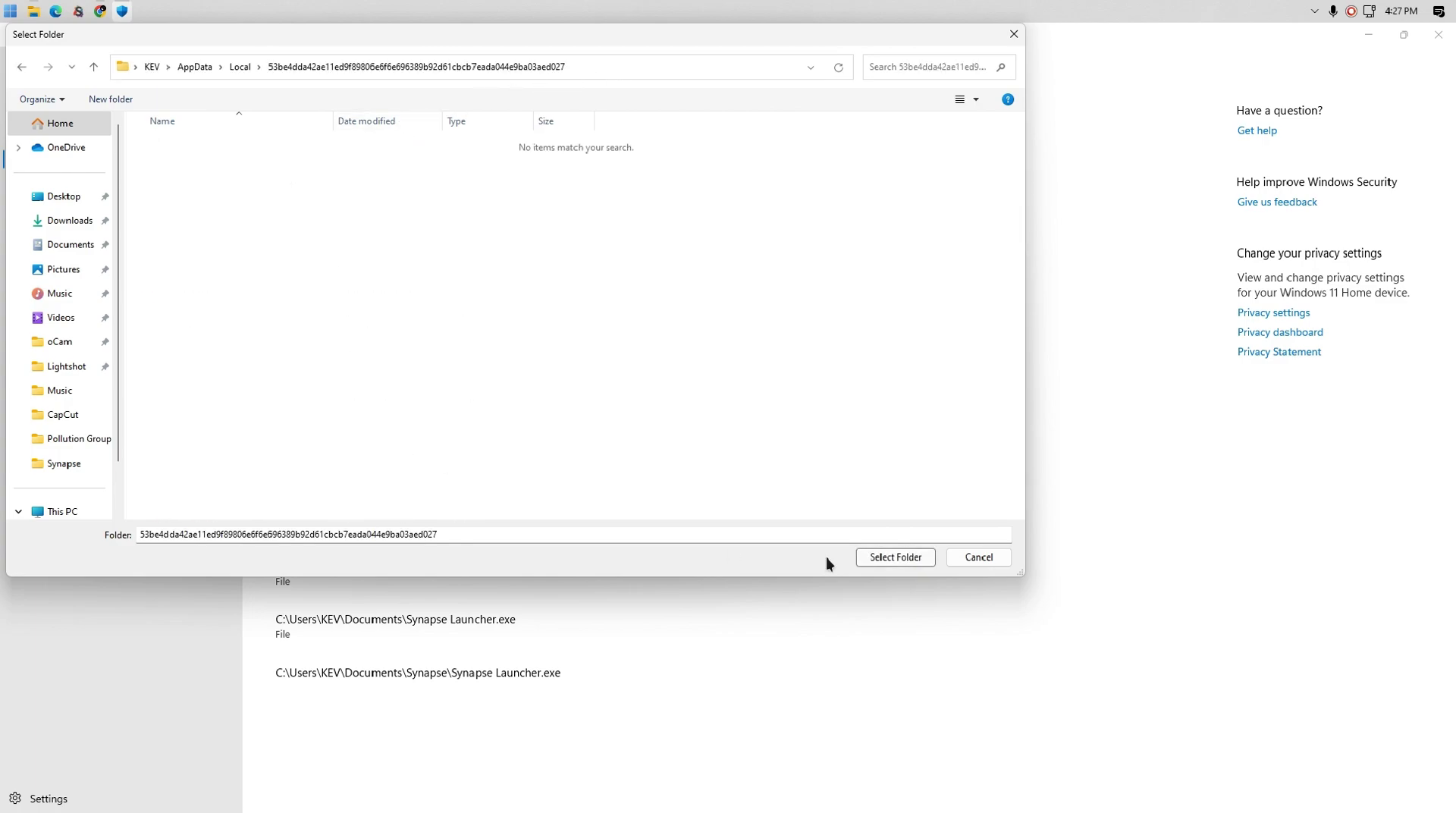
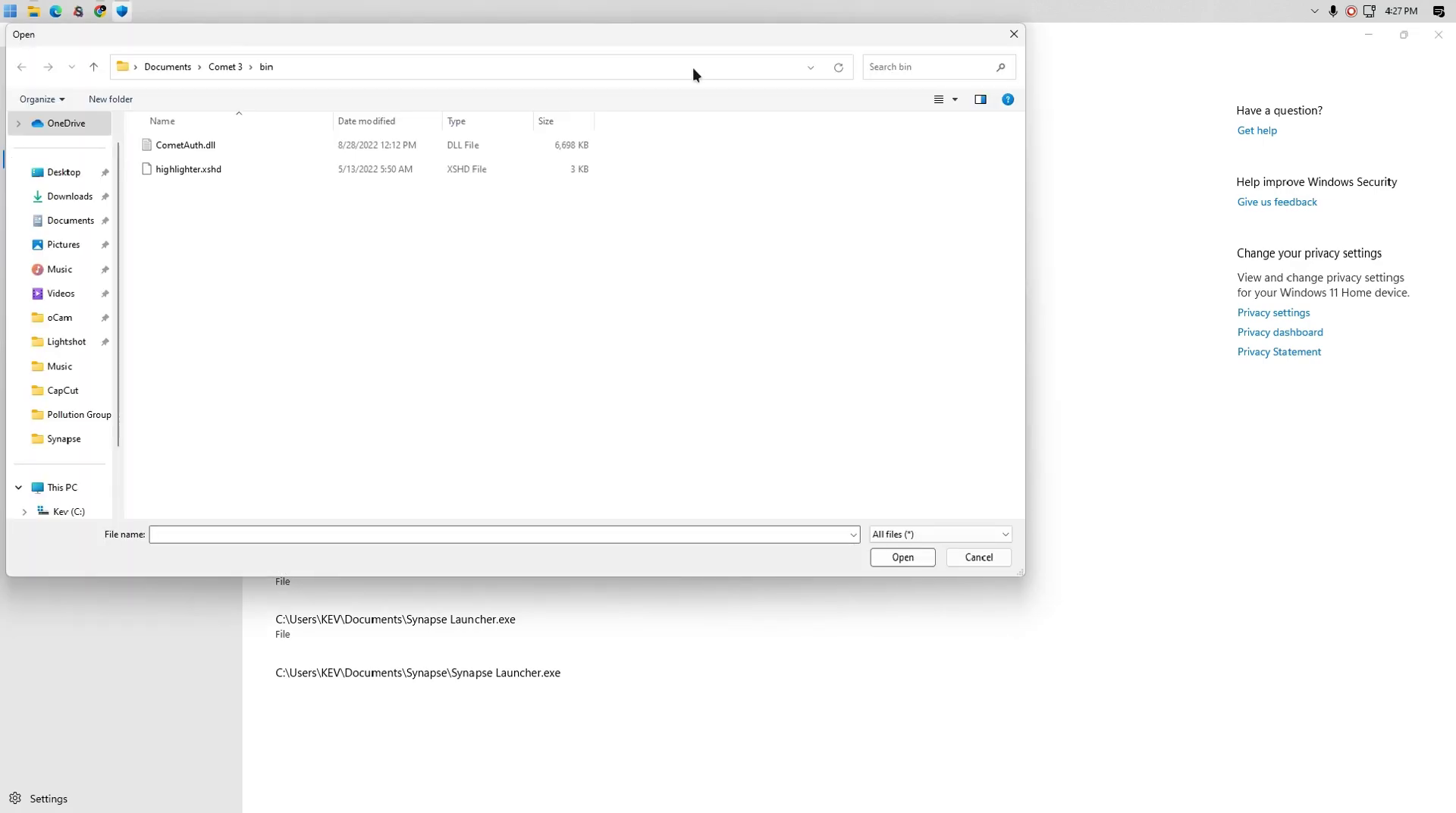
Set the location to %localappdata% for choosing another file to exclude
click(476, 67)
text(%)
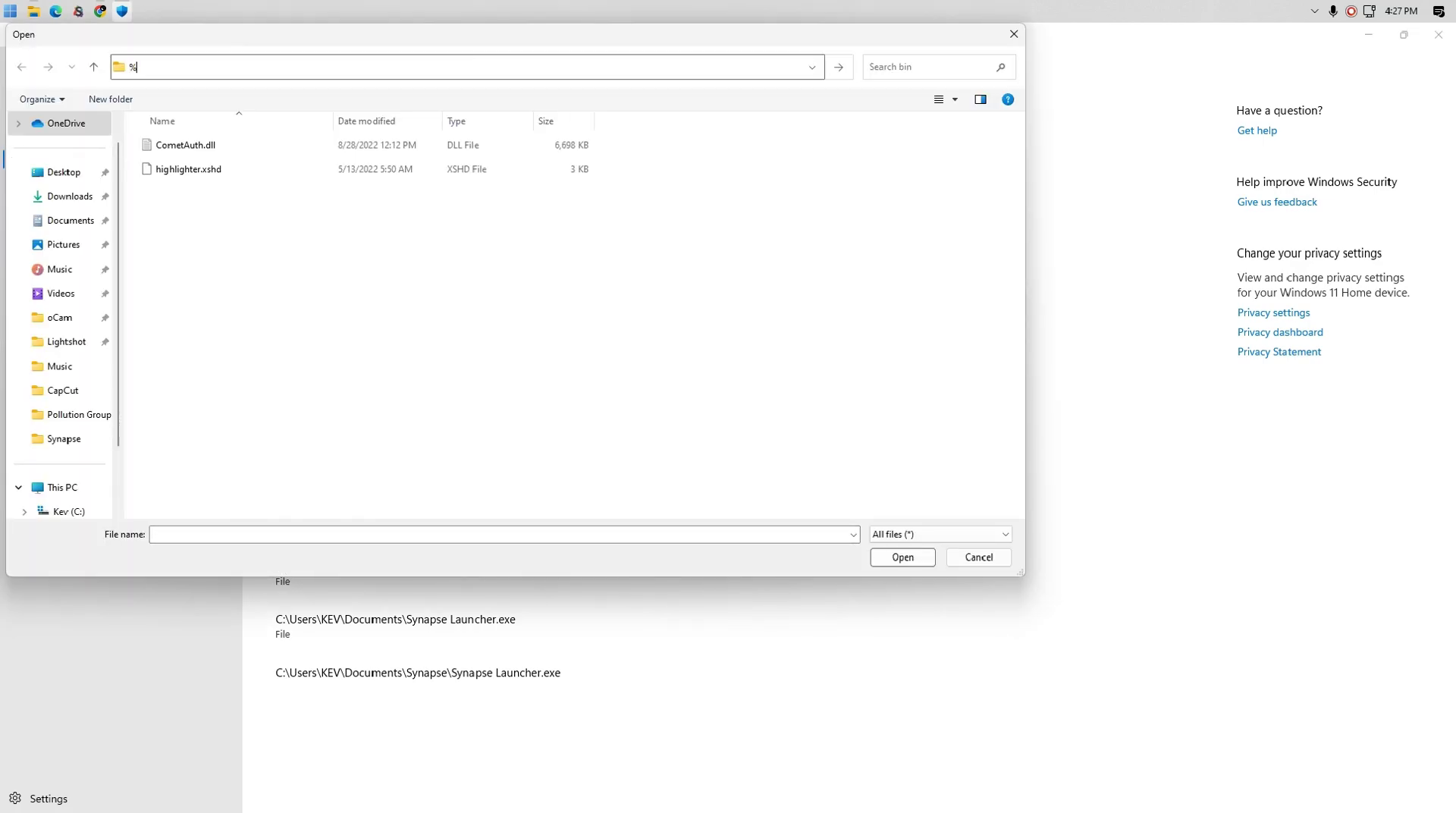
text(localappdata%)
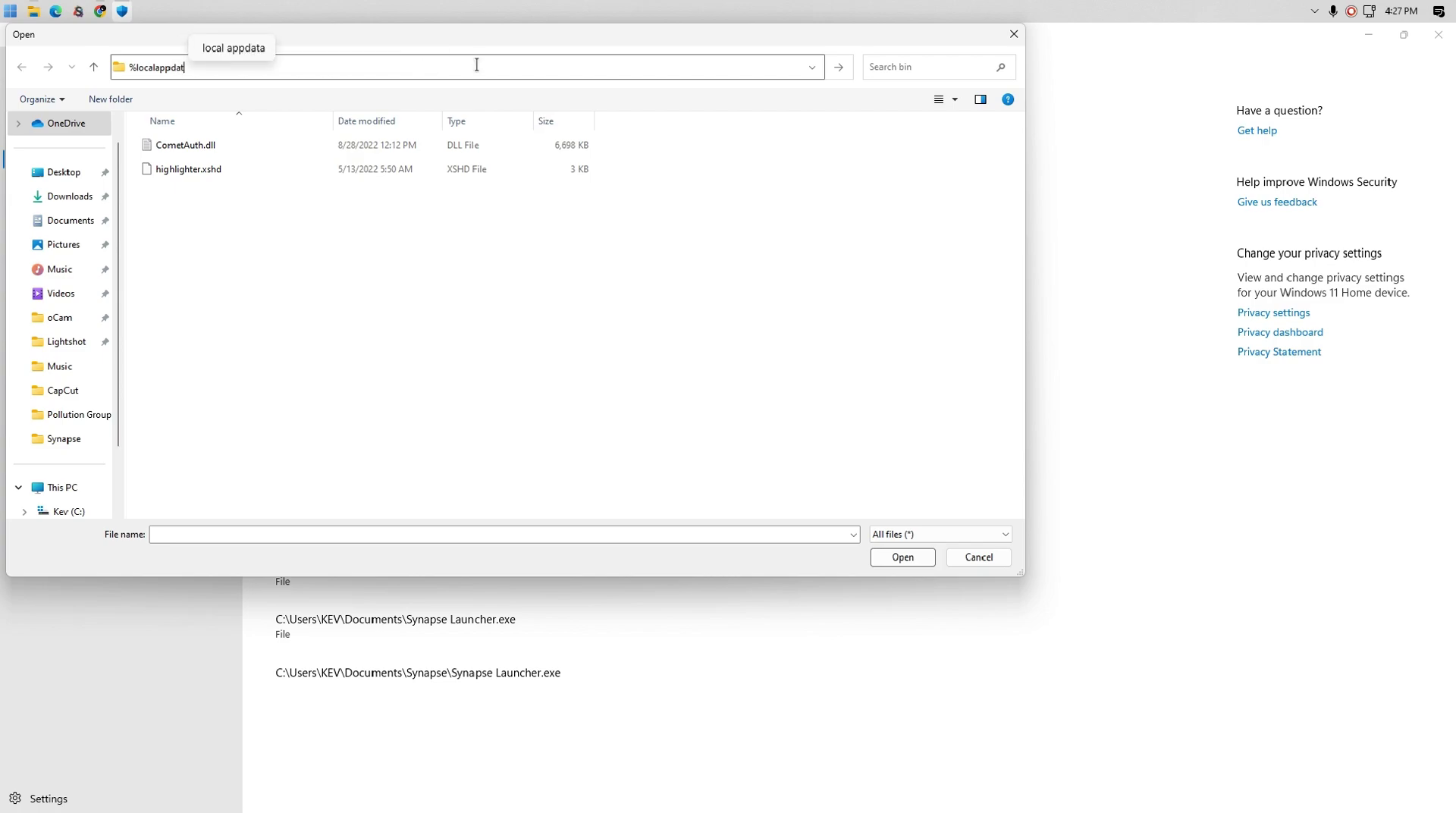
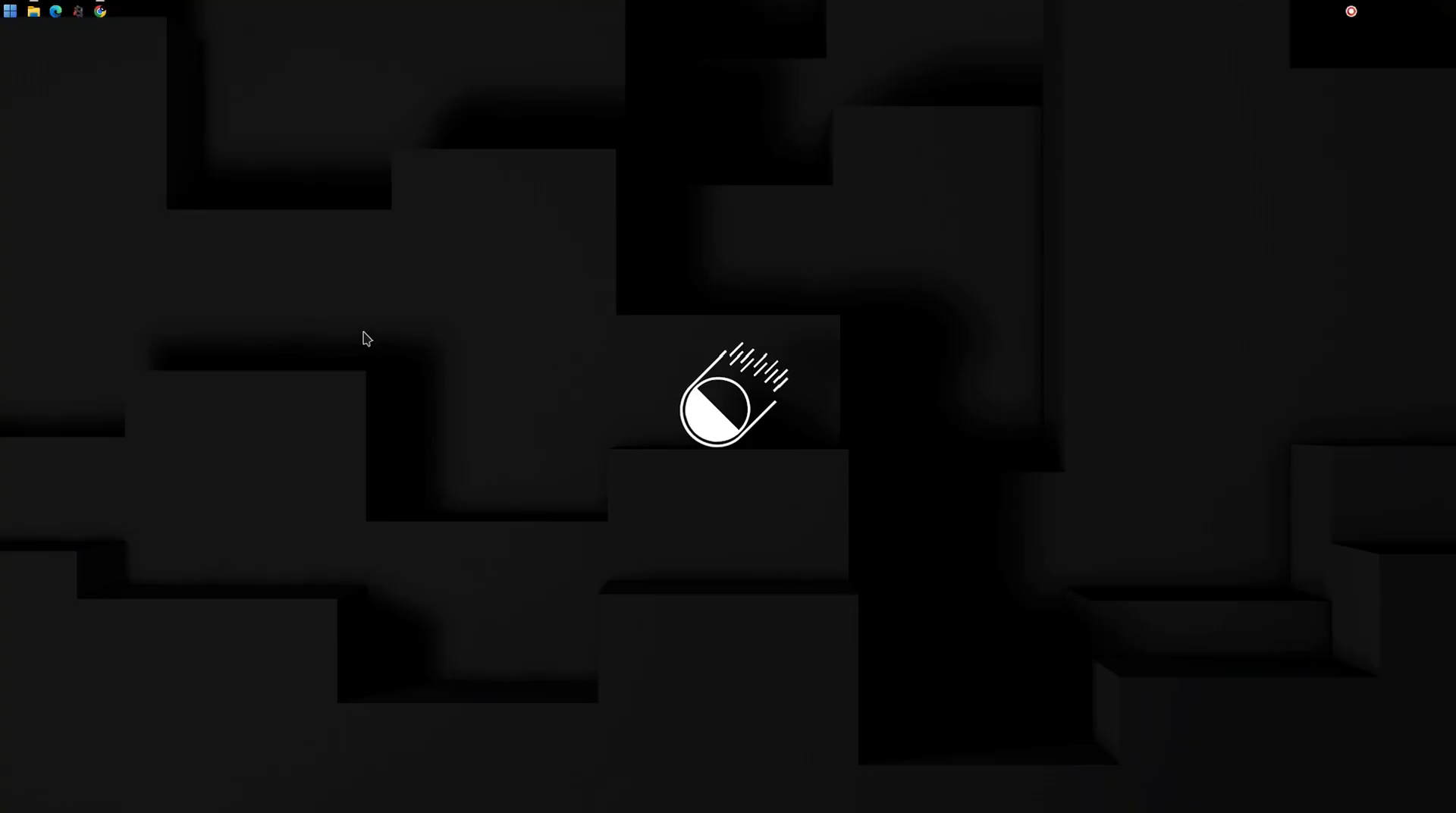
Switch to File Explorer, launch Comet from the Comet 3 folder in Documents and pin it to the taskbar
click(34, 11)
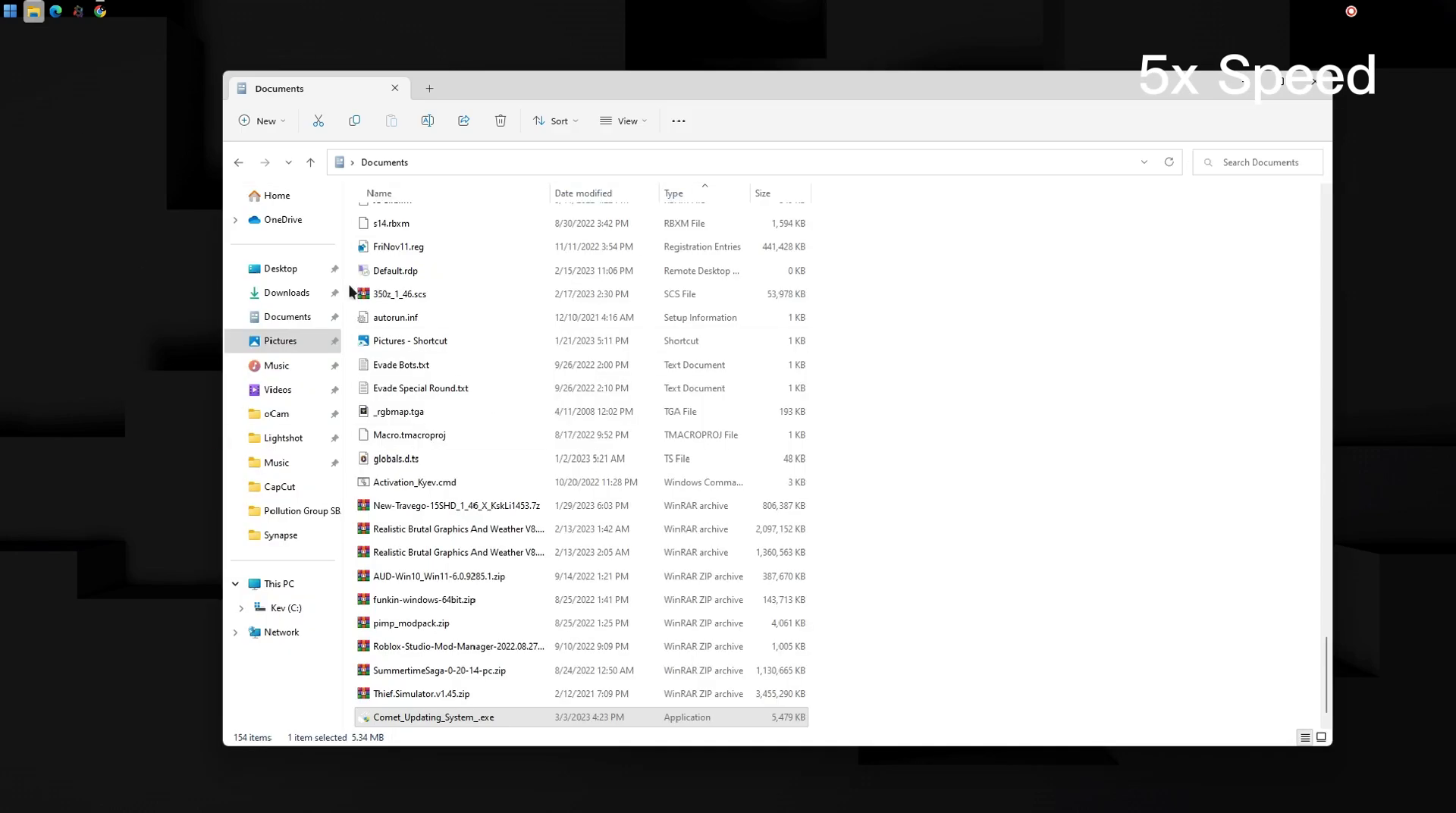
click(287, 316)
double_click(417, 312)
double_click(421, 333)
click(1311, 86)
right_click(121, 11)
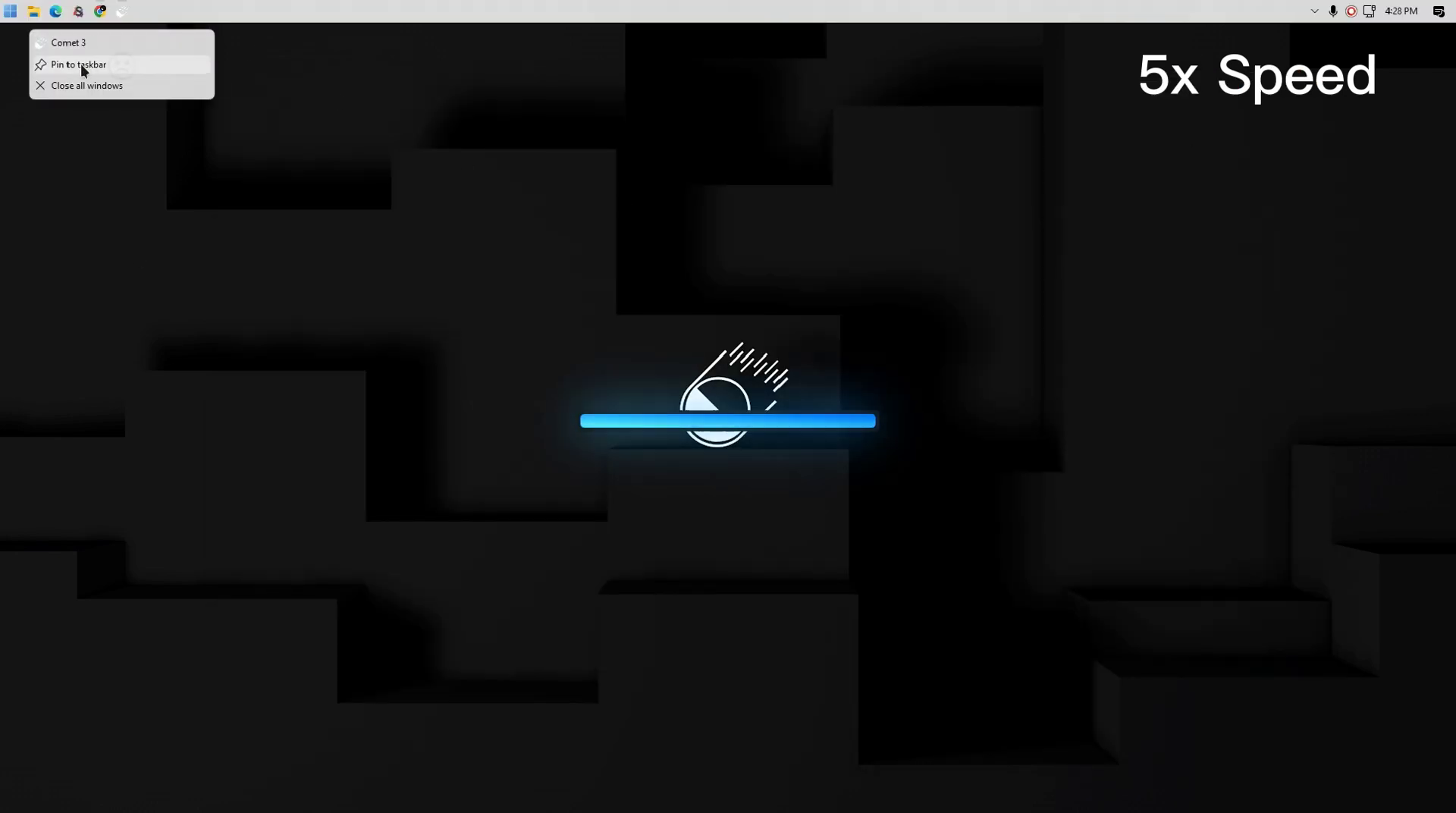
click(82, 67)
Switch to File Explorer, browse to the scripts folder inside Documents\Synapse and pick a script file there
click(33, 11)
click(287, 316)
scroll(759, 349, down, 17)
scroll(444, 276, up, 5)
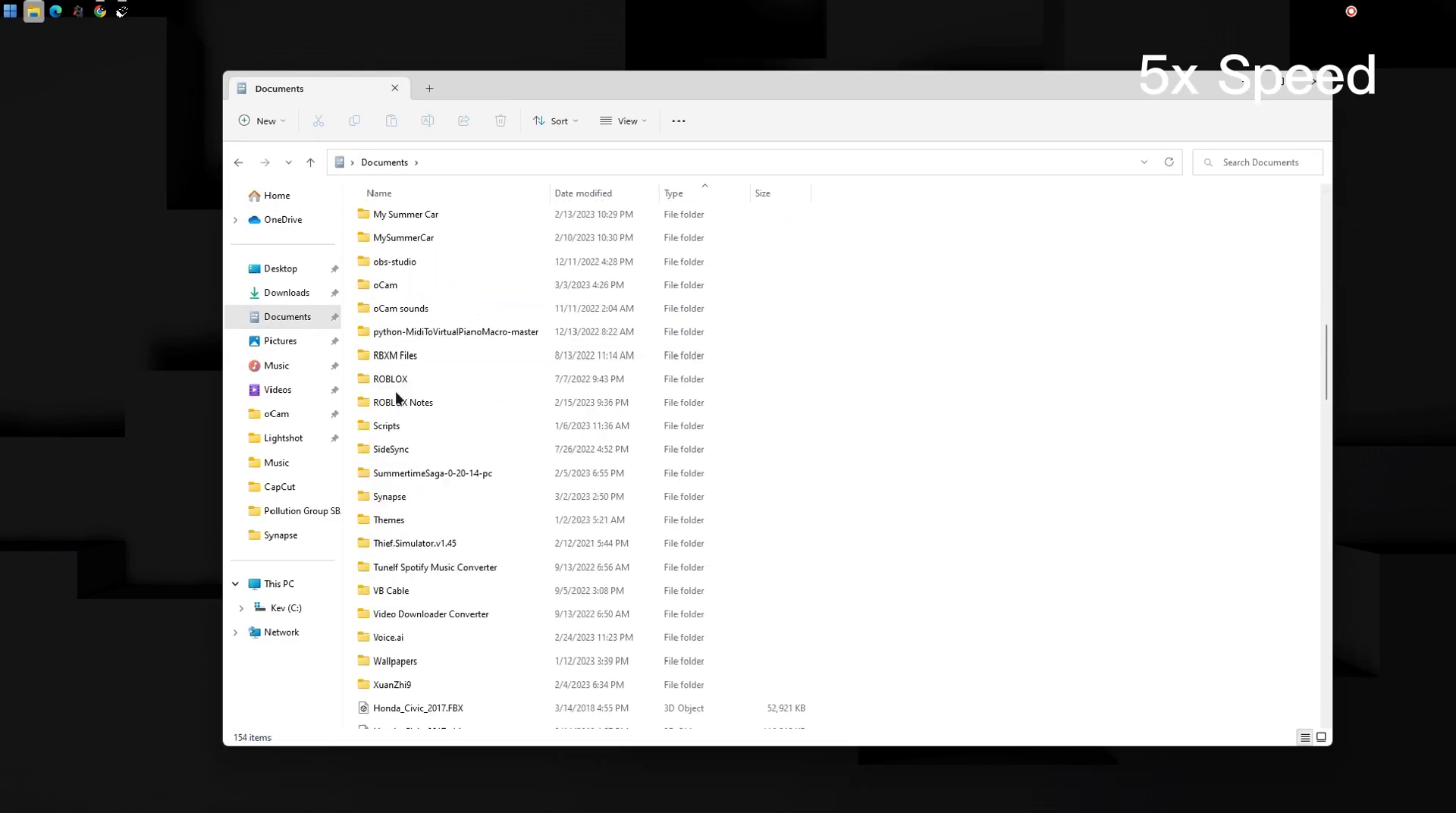
double_click(397, 495)
double_click(396, 286)
drag(1326, 356, 1298, 565)
right_click(431, 677)
click(438, 483)
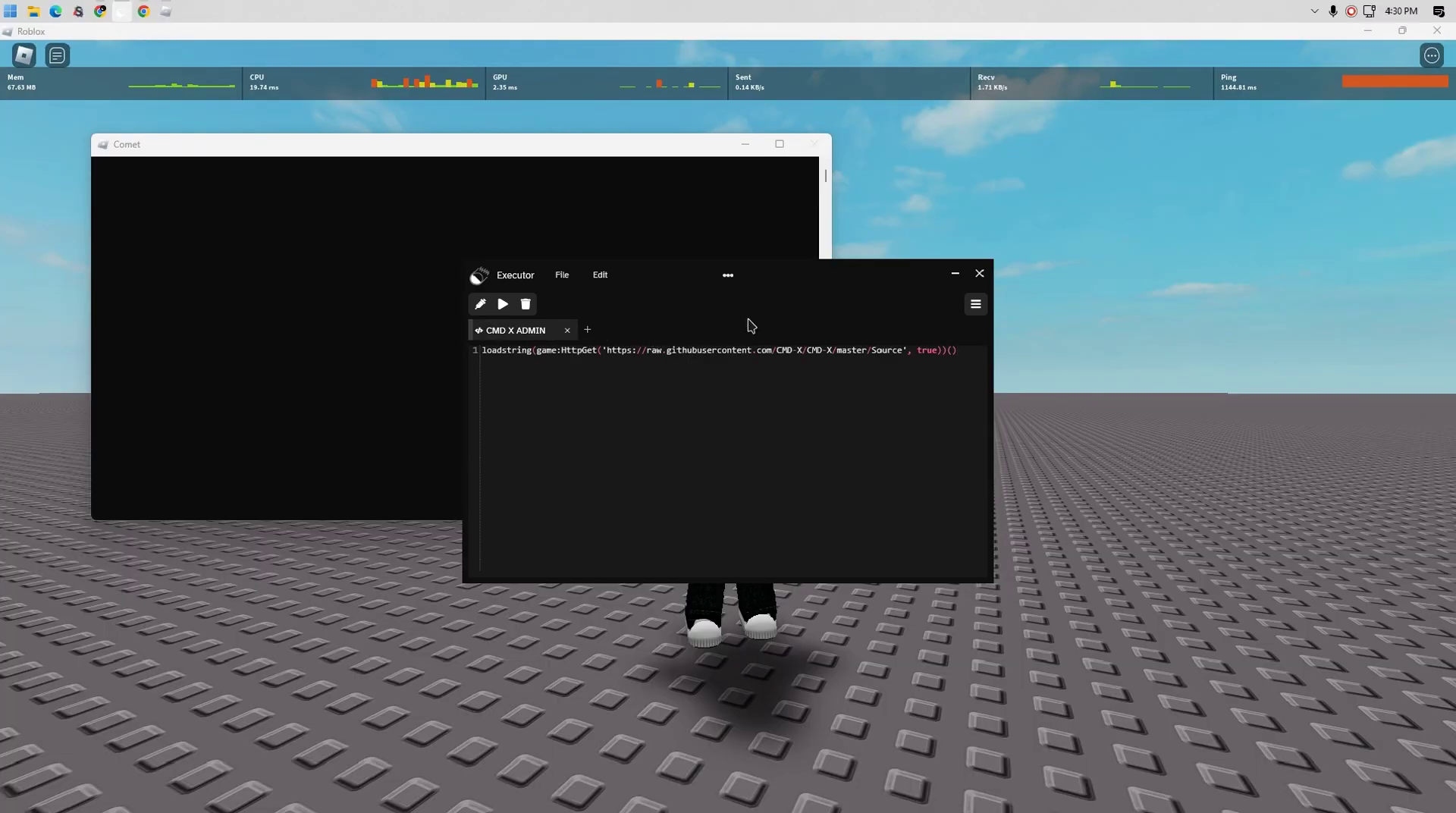
Switch to Roblox, bring back the Comet Executor to check the CMD X ADMIN script and minimize it again
click(951, 277)
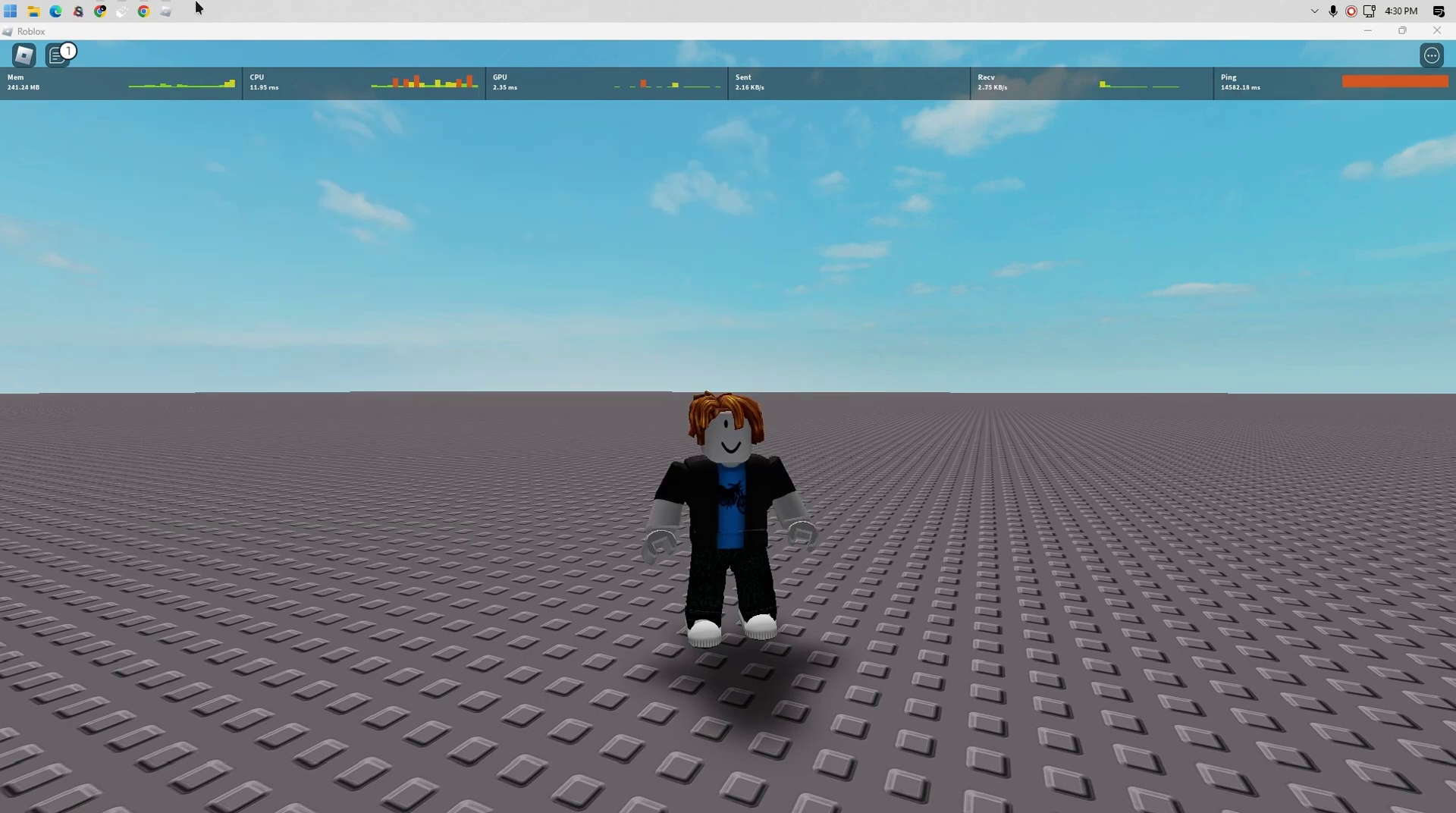
click(167, 9)
click(124, 9)
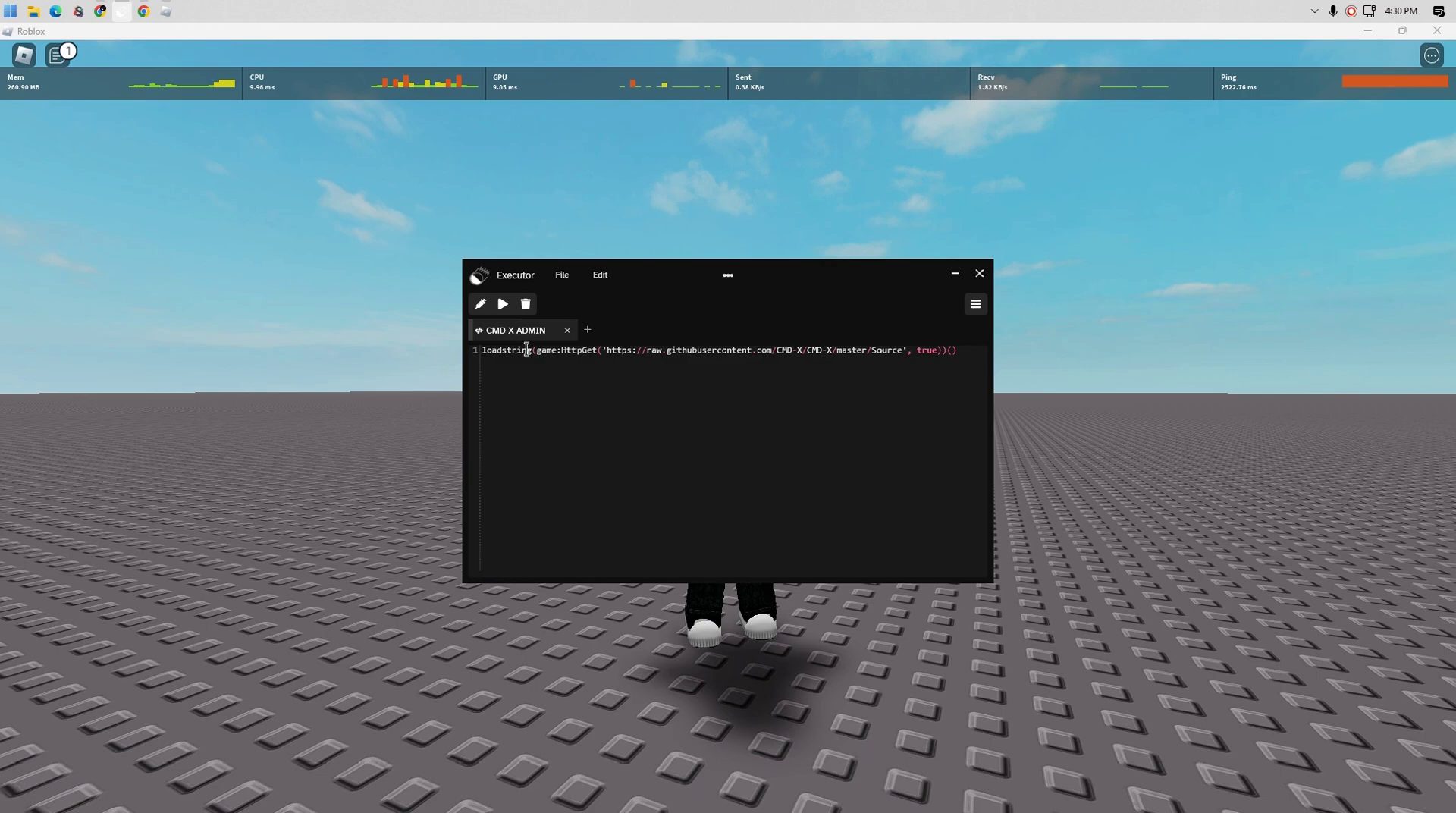
click(963, 273)
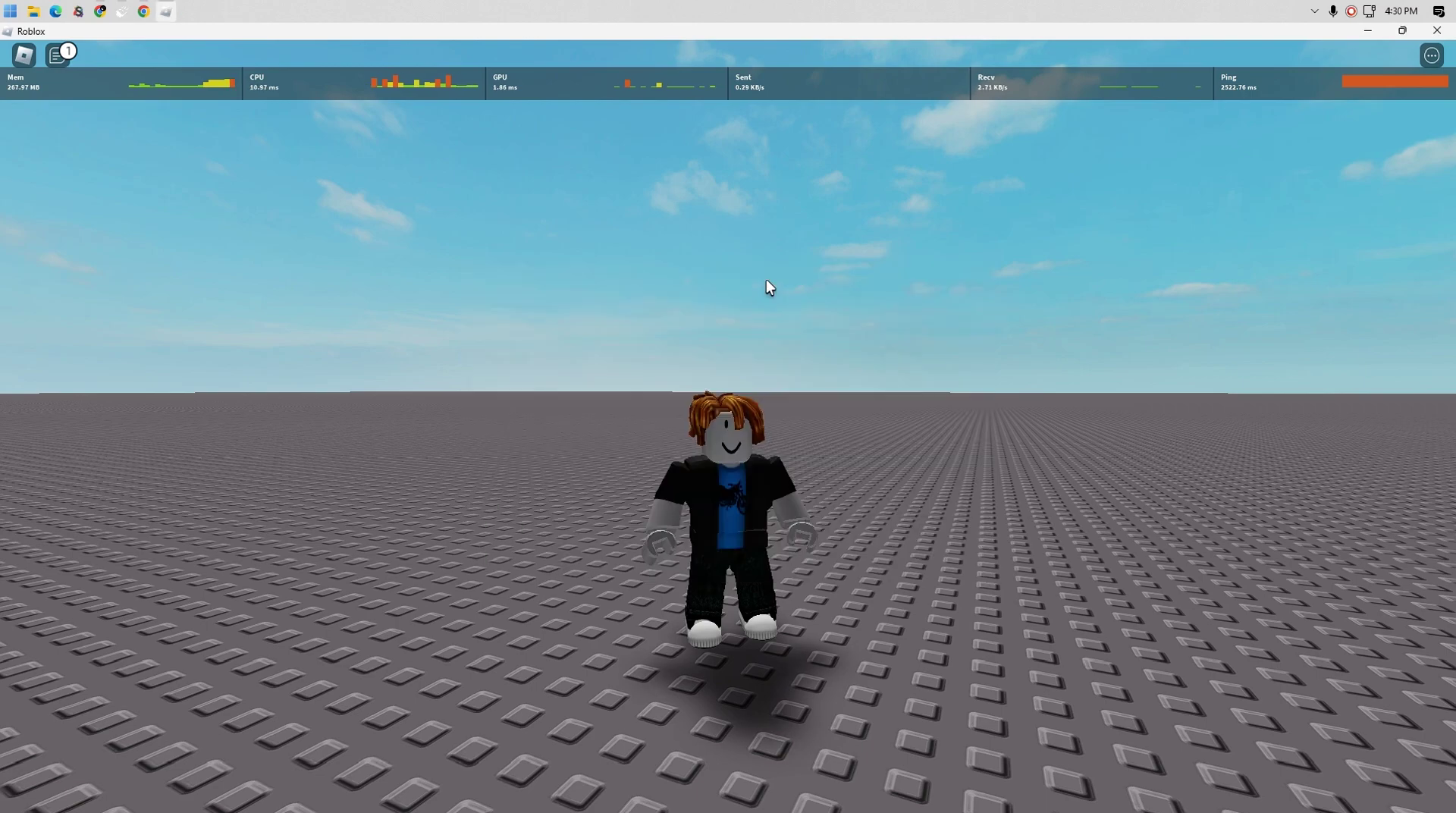
Show the Roblox chat, walk the character backward and turn the camera around it
click(54, 56)
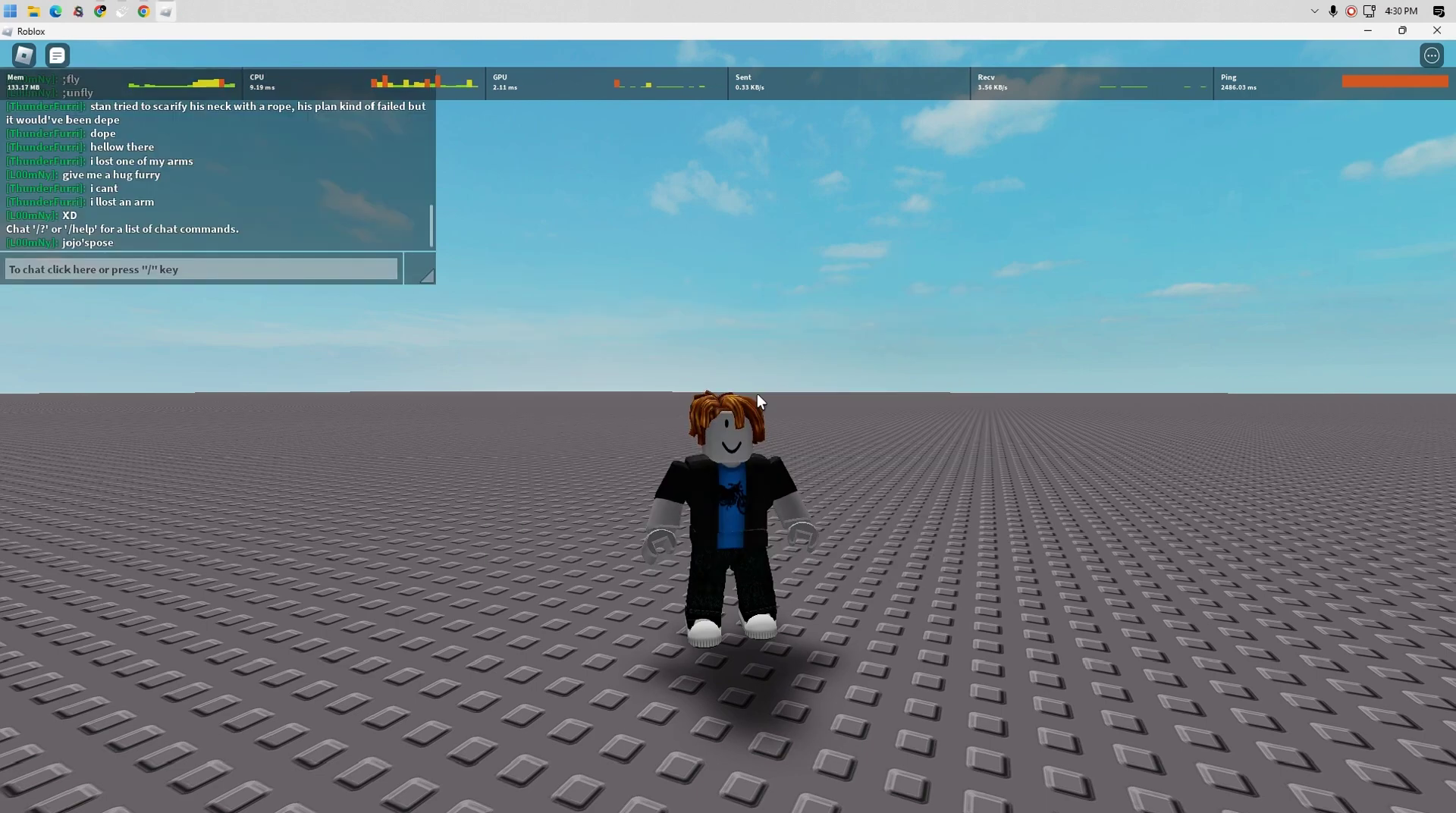
key(s)
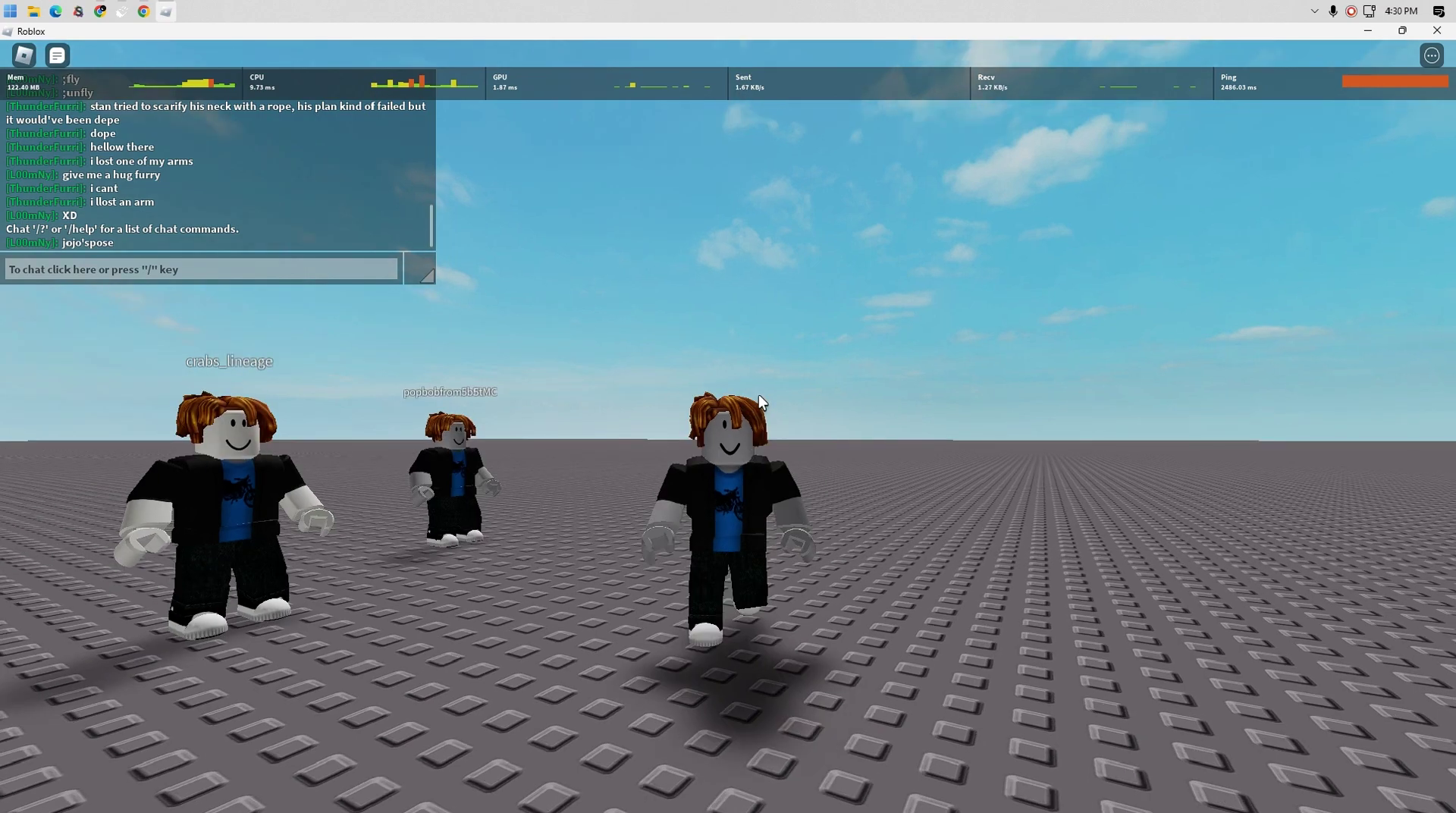
right_click(759, 394)
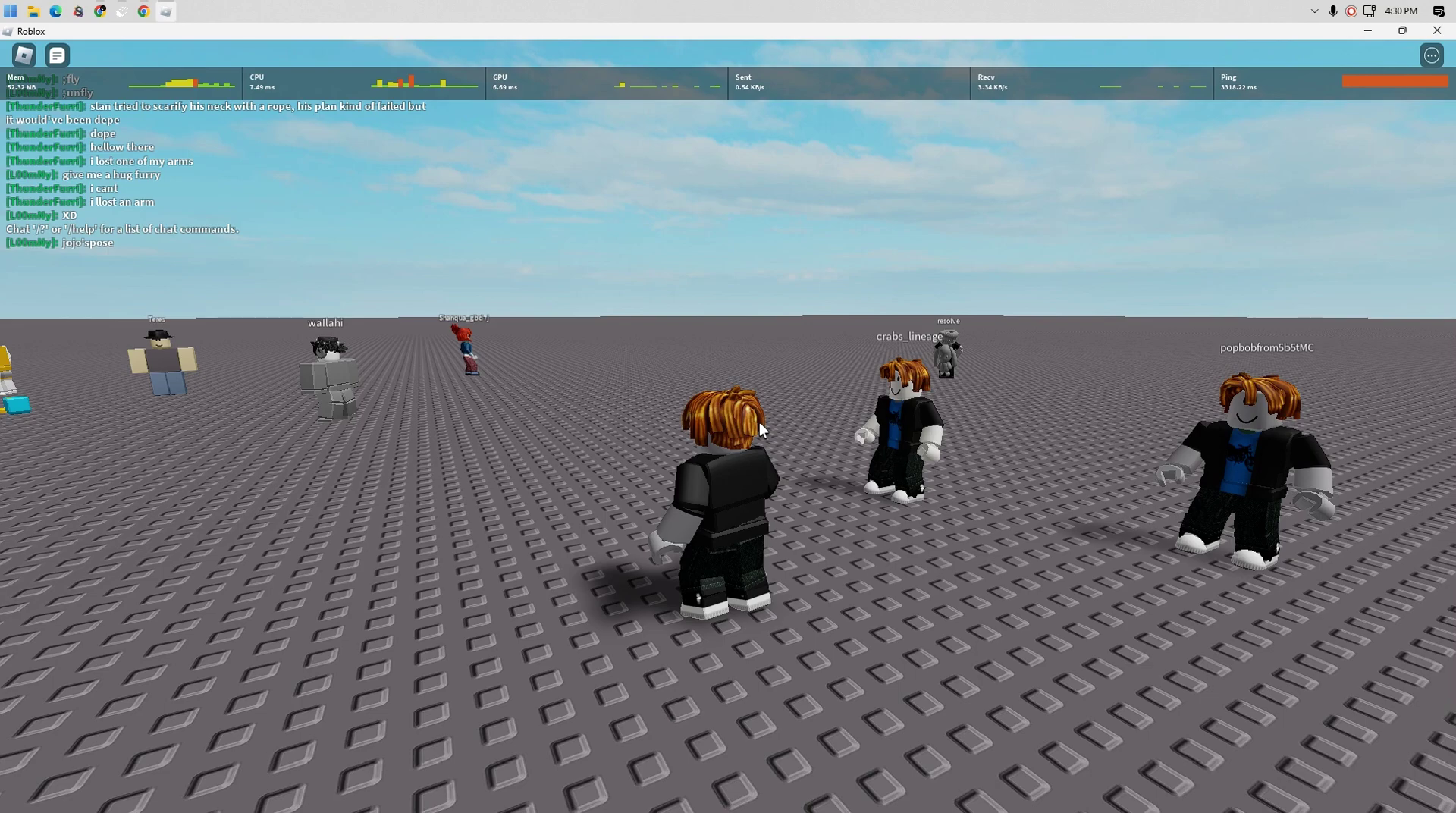